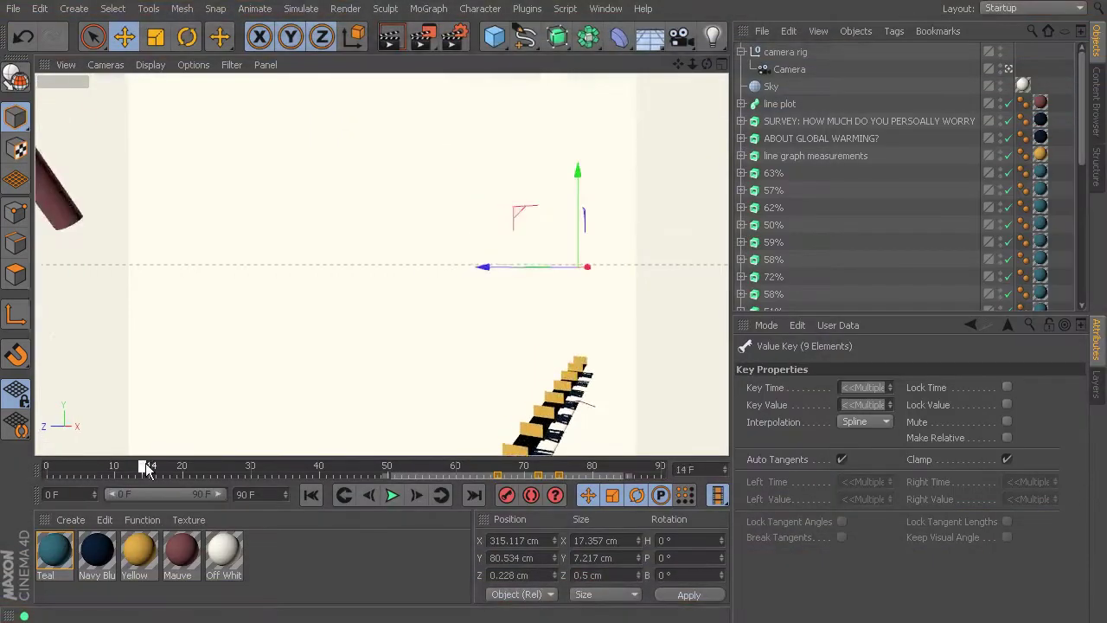
Step: Scrub the camera animation forward to frame 53, where the whole survey graph is in view
{"action": "left_click_drag", "start_coordinate": [147, 468], "coordinate": [412, 472]}
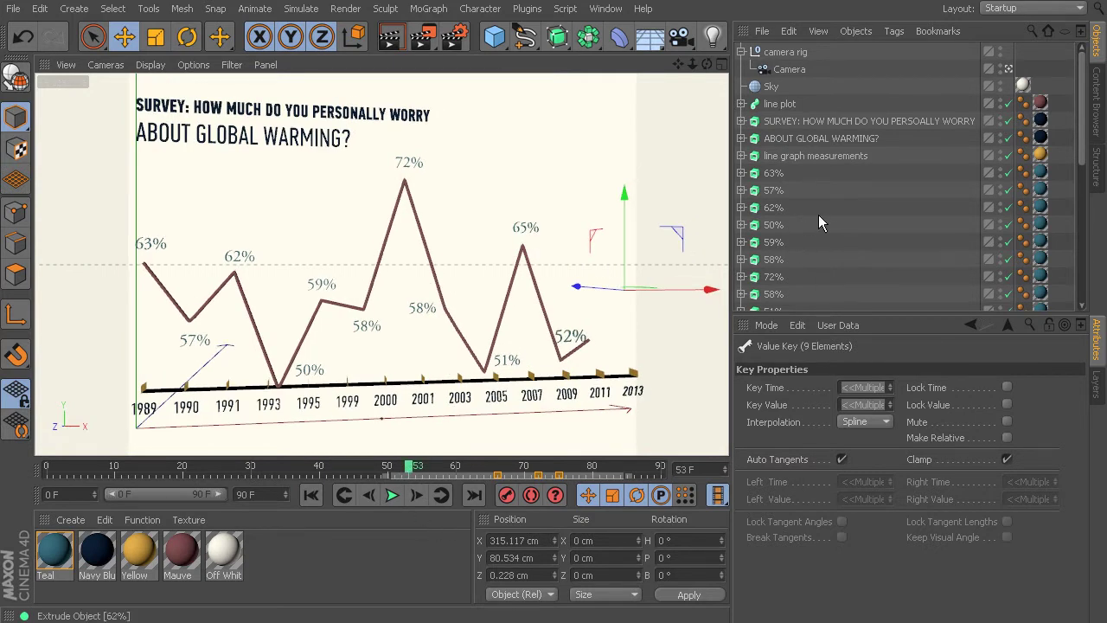
Step: Select the year labels 1990 through 2013 in the Object Manager
{"action": "scroll", "coordinate": [809, 202], "scroll_direction": "down", "scroll_amount": 5}
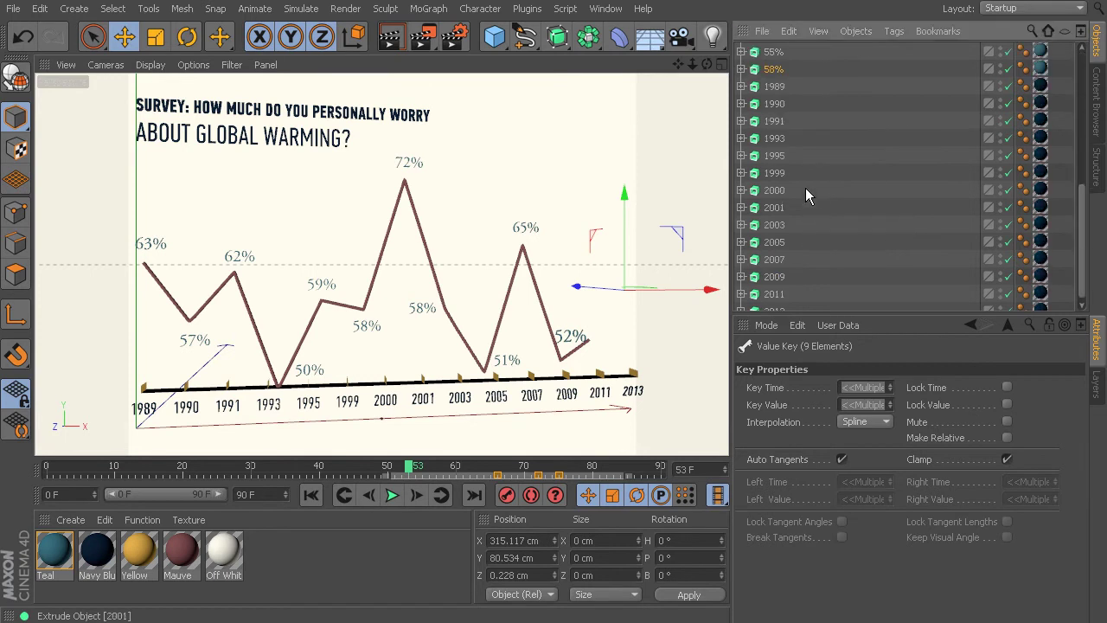
{"action": "left_click", "coordinate": [776, 87]}
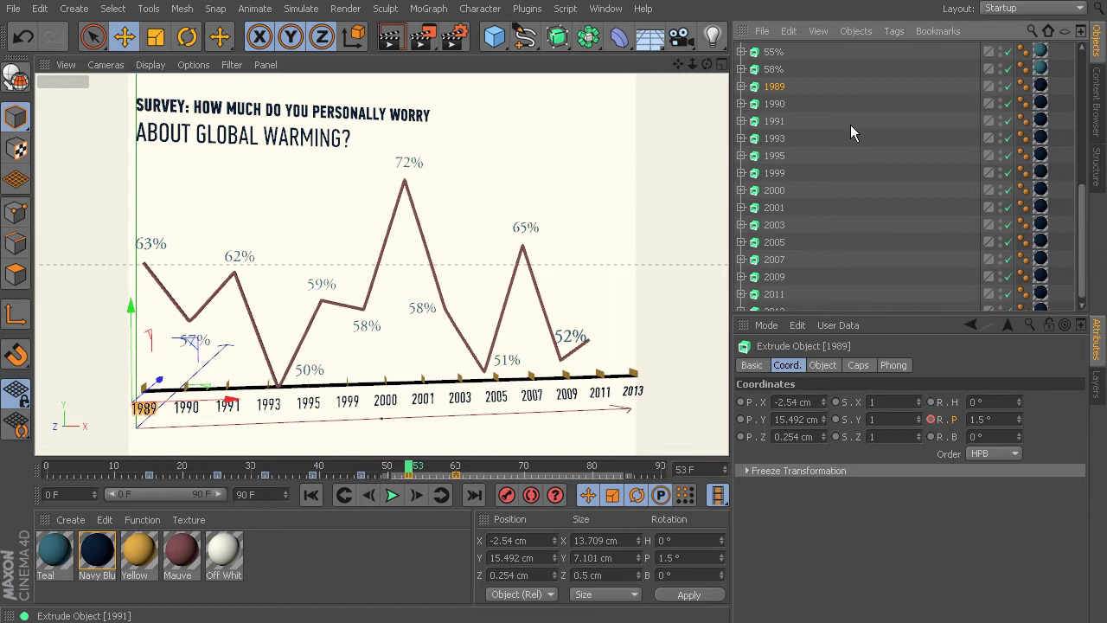
{"action": "scroll", "coordinate": [850, 124], "scroll_direction": "down", "scroll_amount": 1}
{"action": "left_click", "coordinate": [778, 304], "text": "shift"}
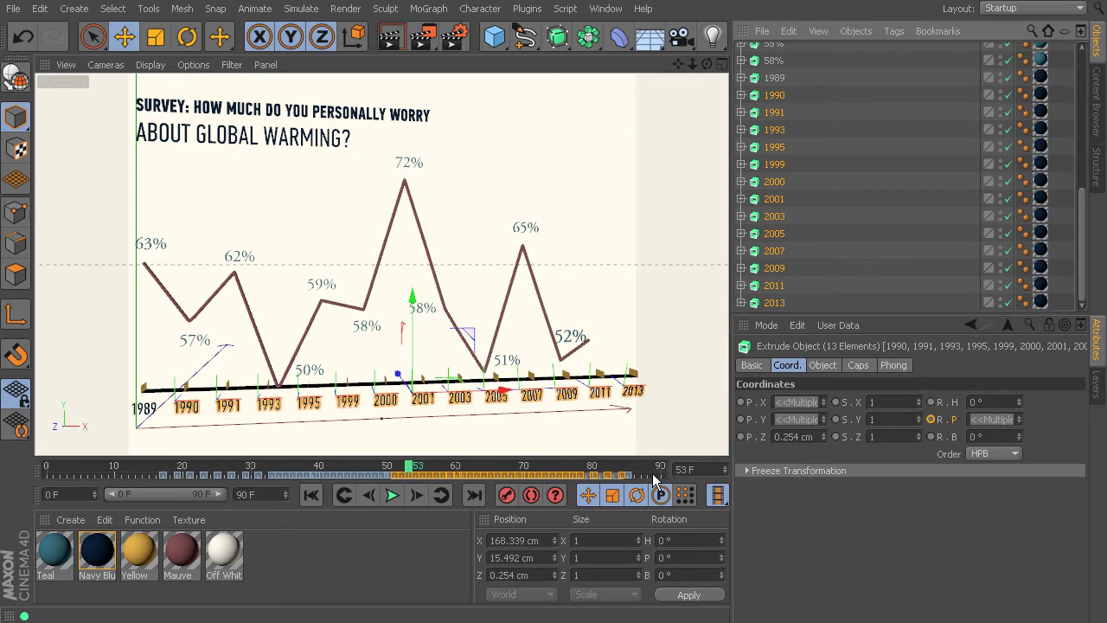
Step: Shift the year labels' timeline keys later and preview frames 30 to 43
{"action": "left_click_drag", "start_coordinate": [76, 486], "coordinate": [159, 484]}
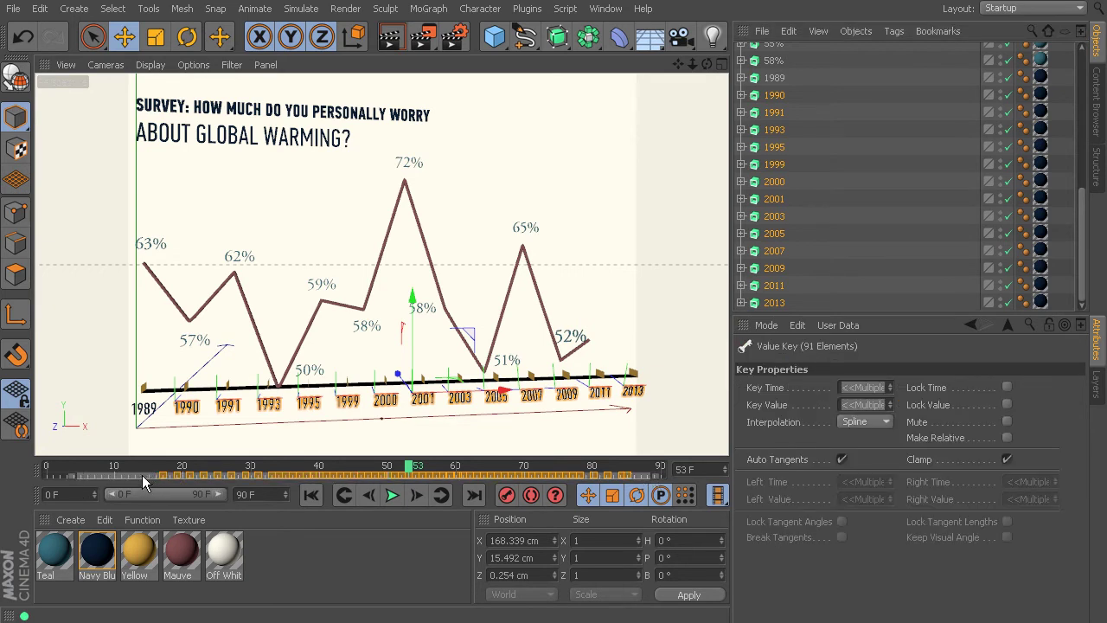
{"action": "left_click_drag", "start_coordinate": [125, 474], "coordinate": [294, 480]}
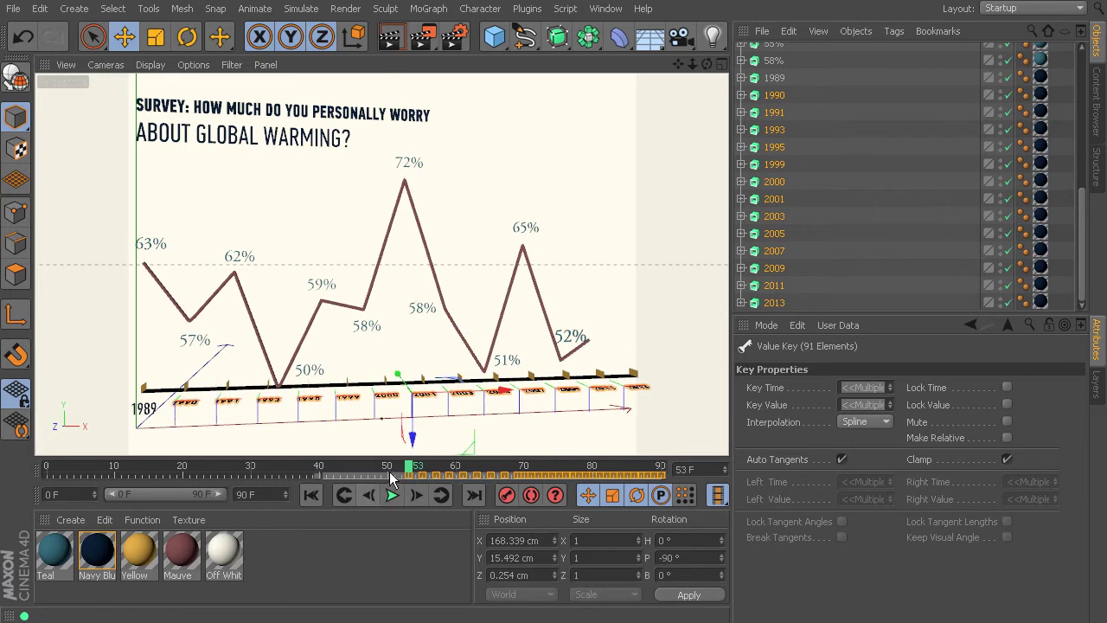
{"action": "left_click_drag", "start_coordinate": [408, 468], "coordinate": [662, 472]}
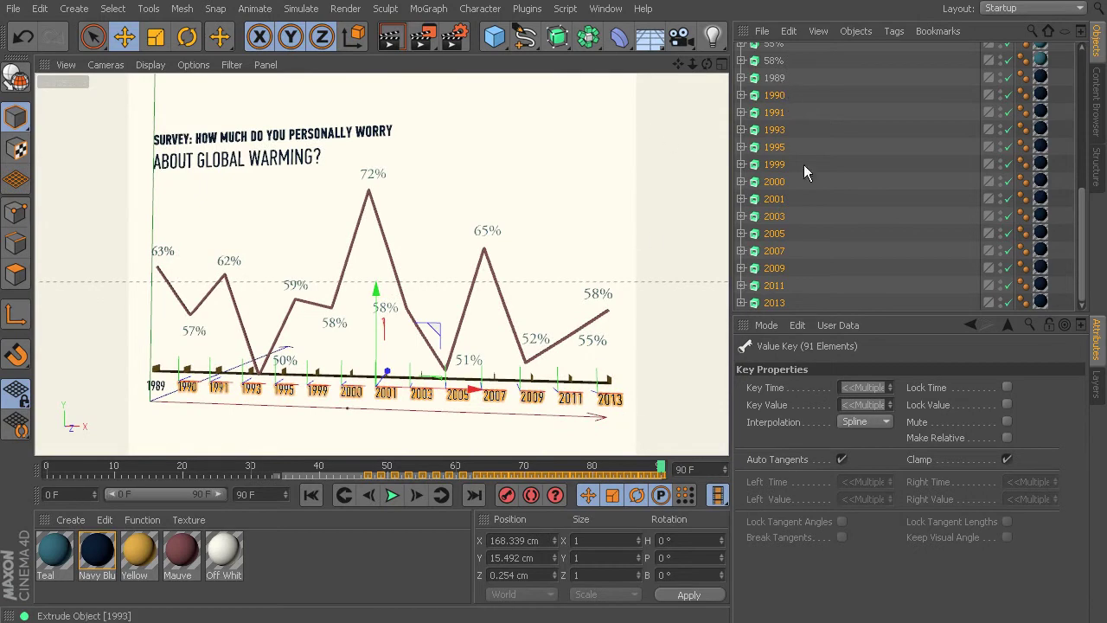
Step: Undo the key shift, add 1989, and select the year labels' keys after about frame 35
{"action": "key", "text": "ctrl+z"}
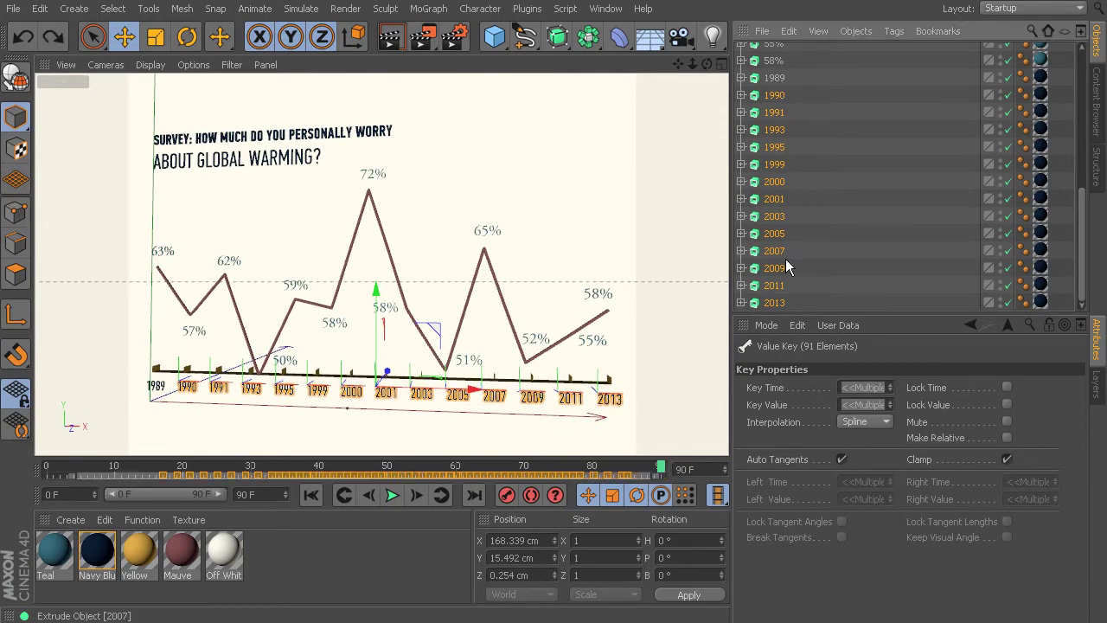
{"action": "left_click", "coordinate": [778, 78], "text": "shift"}
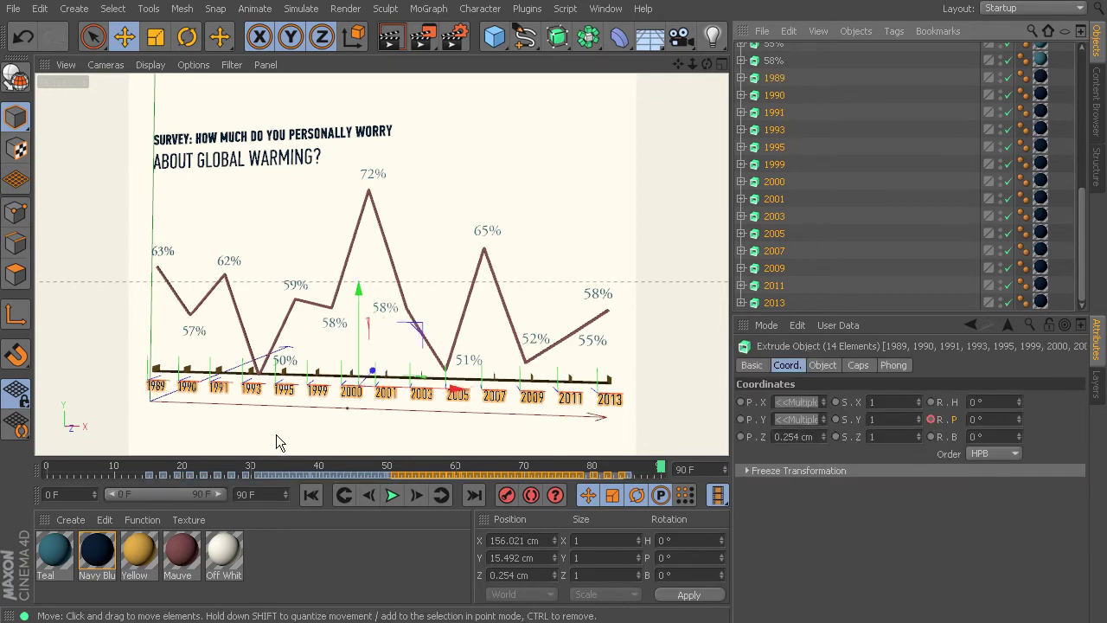
{"action": "left_click_drag", "start_coordinate": [114, 474], "coordinate": [608, 503]}
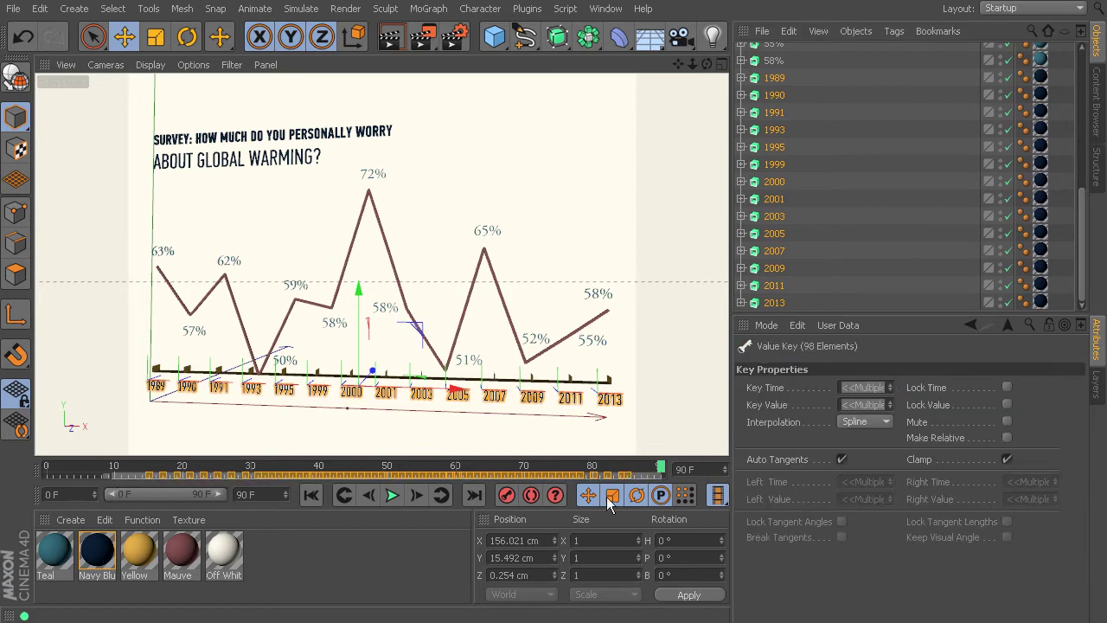
{"action": "left_click_drag", "start_coordinate": [121, 476], "coordinate": [702, 469]}
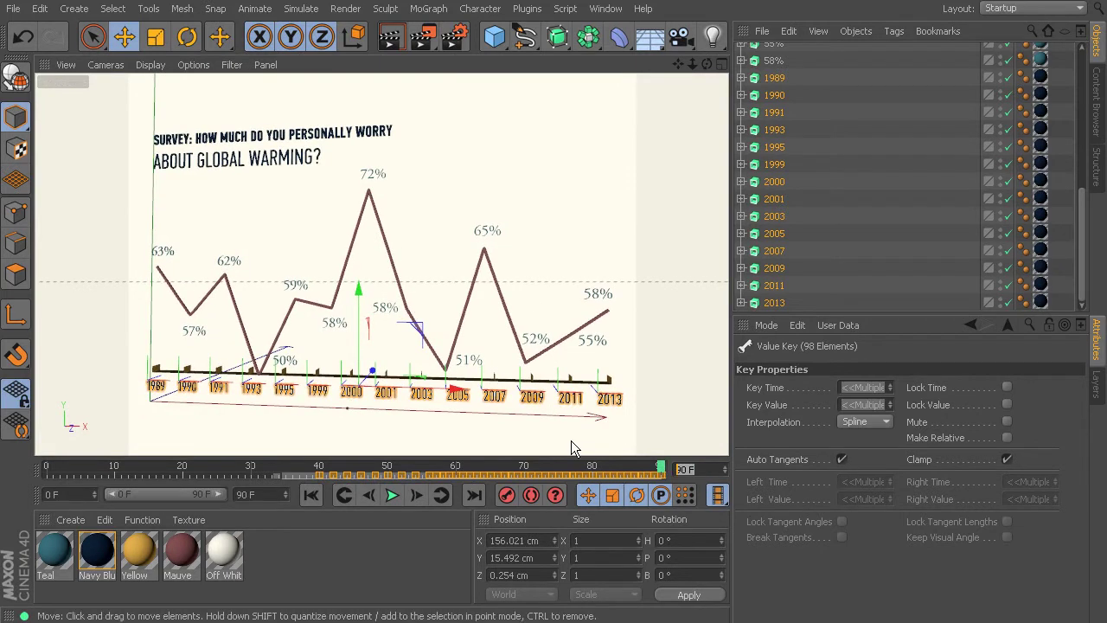
Step: Set the scene end frame to 110 and scrub through the extended animation
{"action": "left_click", "coordinate": [703, 428]}
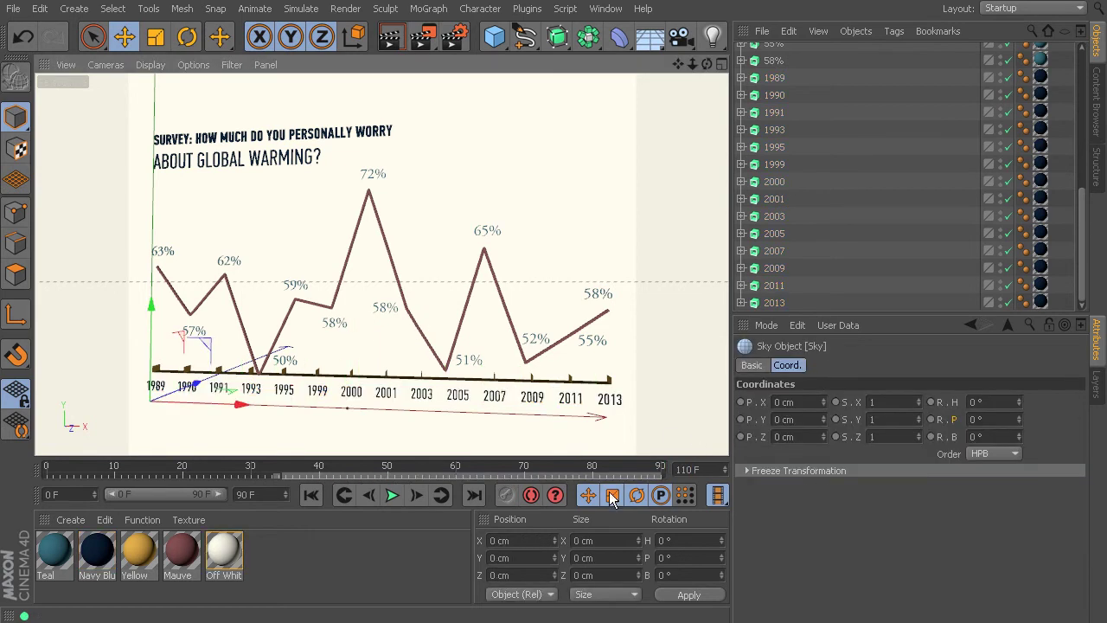
{"action": "left_click", "coordinate": [245, 494]}
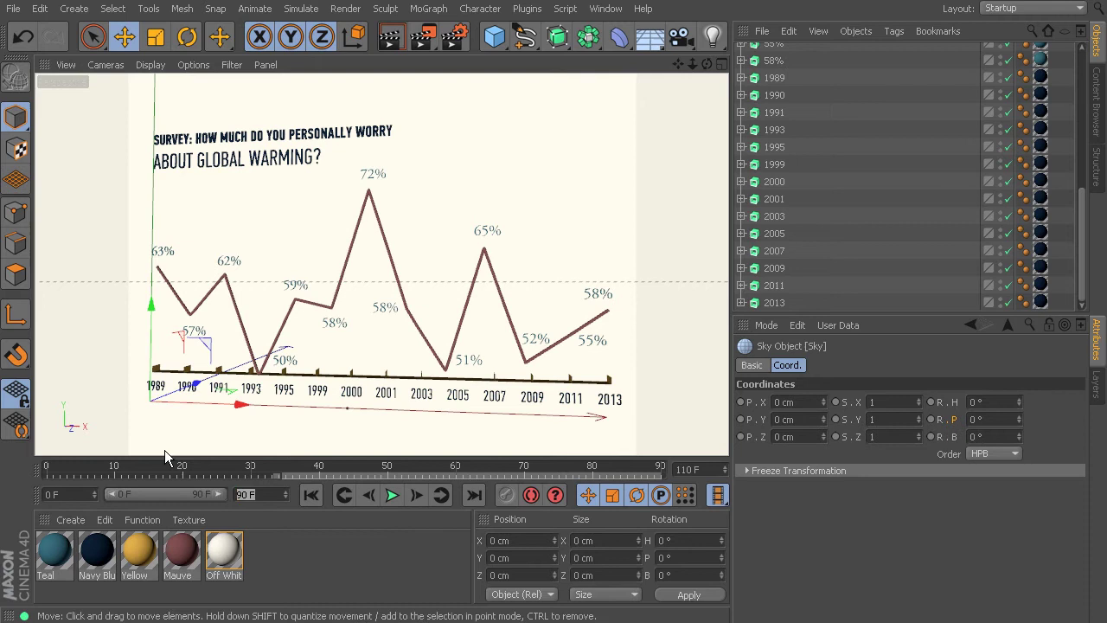
{"action": "type", "text": "110"}
{"action": "left_click", "coordinate": [327, 562]}
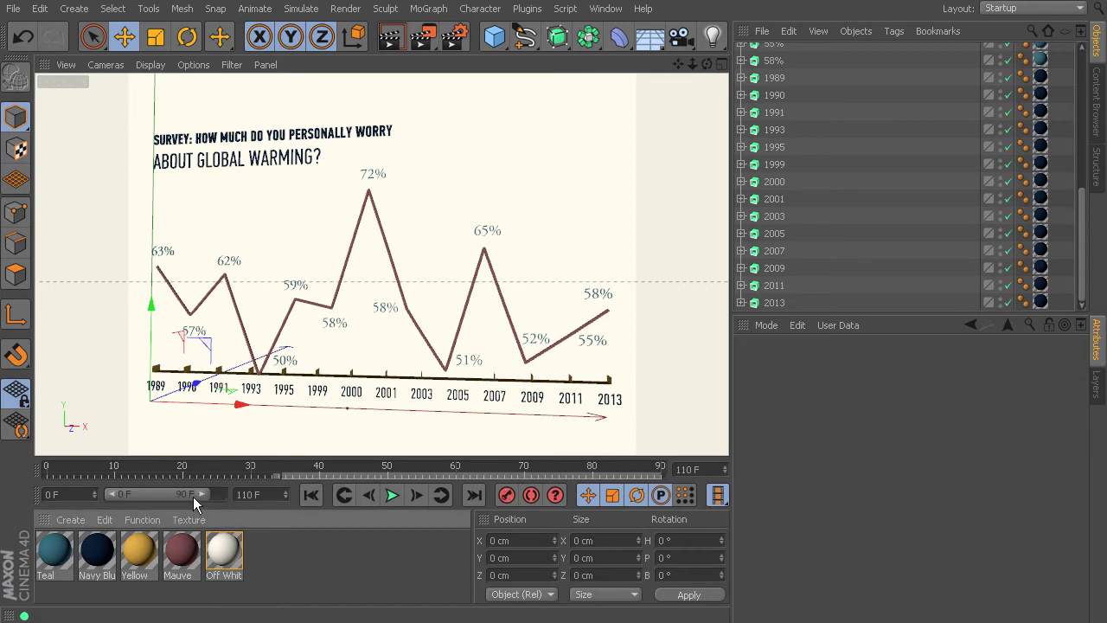
{"action": "left_click", "coordinate": [199, 492]}
{"action": "left_click_drag", "start_coordinate": [232, 467], "coordinate": [617, 495]}
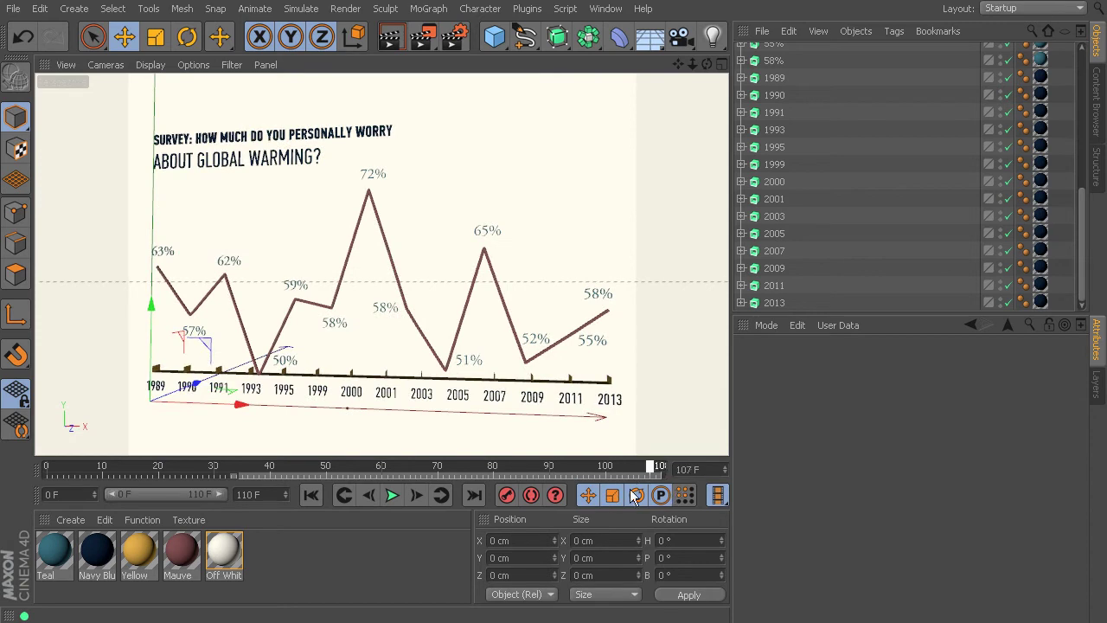
{"action": "left_click_drag", "start_coordinate": [154, 471], "coordinate": [760, 493]}
Step: Move the camera rig's last keyframe out to frame 110
{"action": "scroll", "coordinate": [858, 183], "scroll_direction": "up", "scroll_amount": 8}
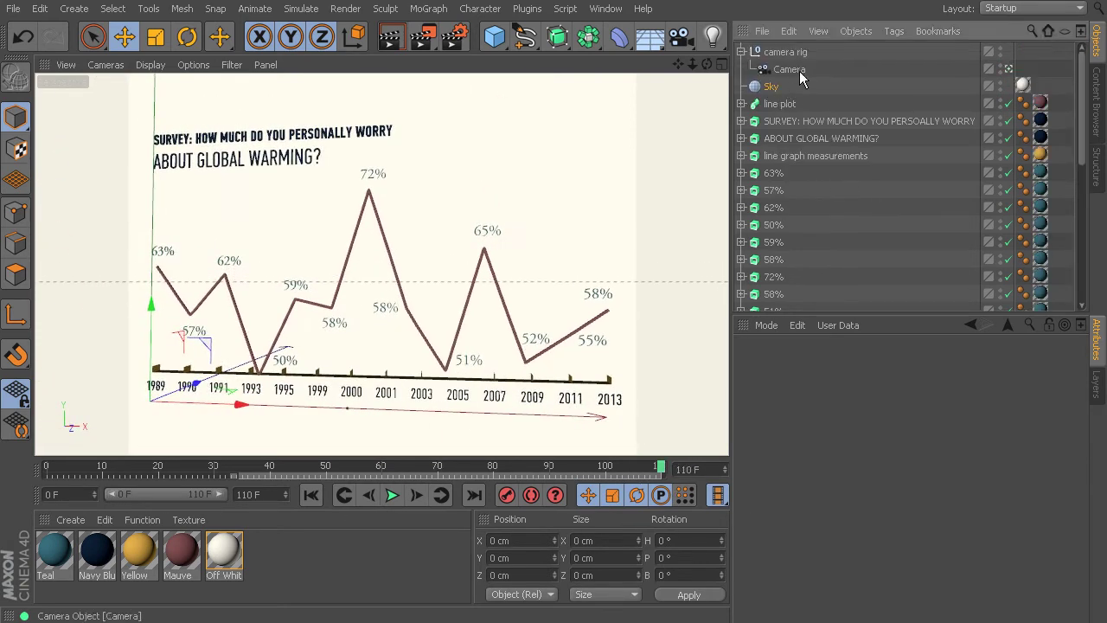
{"action": "left_click", "coordinate": [788, 52]}
{"action": "left_click", "coordinate": [442, 468]}
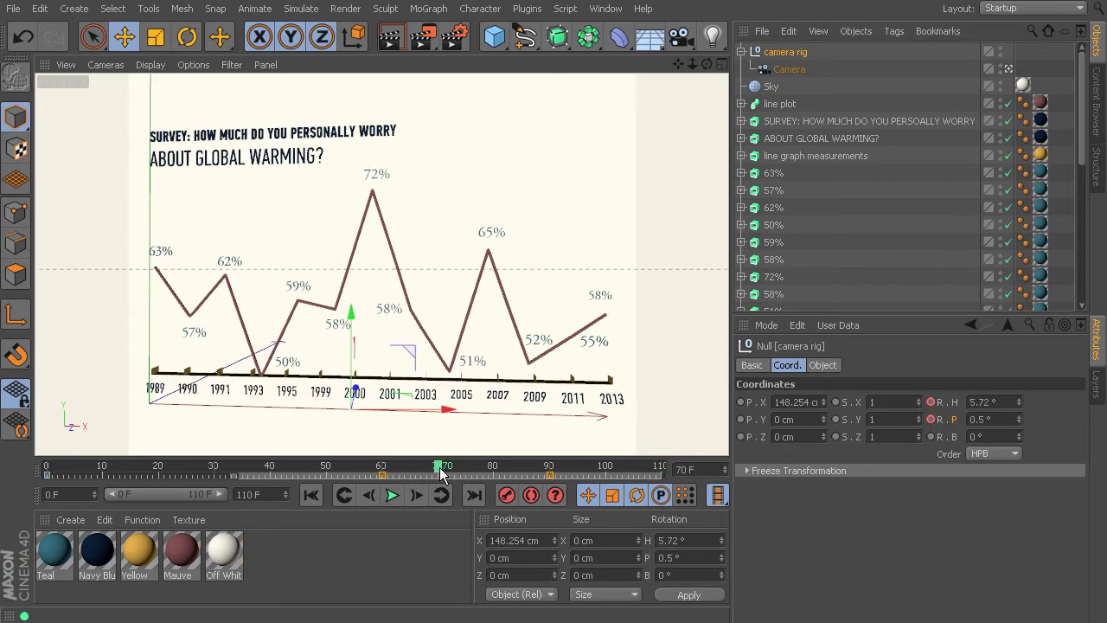
{"action": "left_click", "coordinate": [575, 476]}
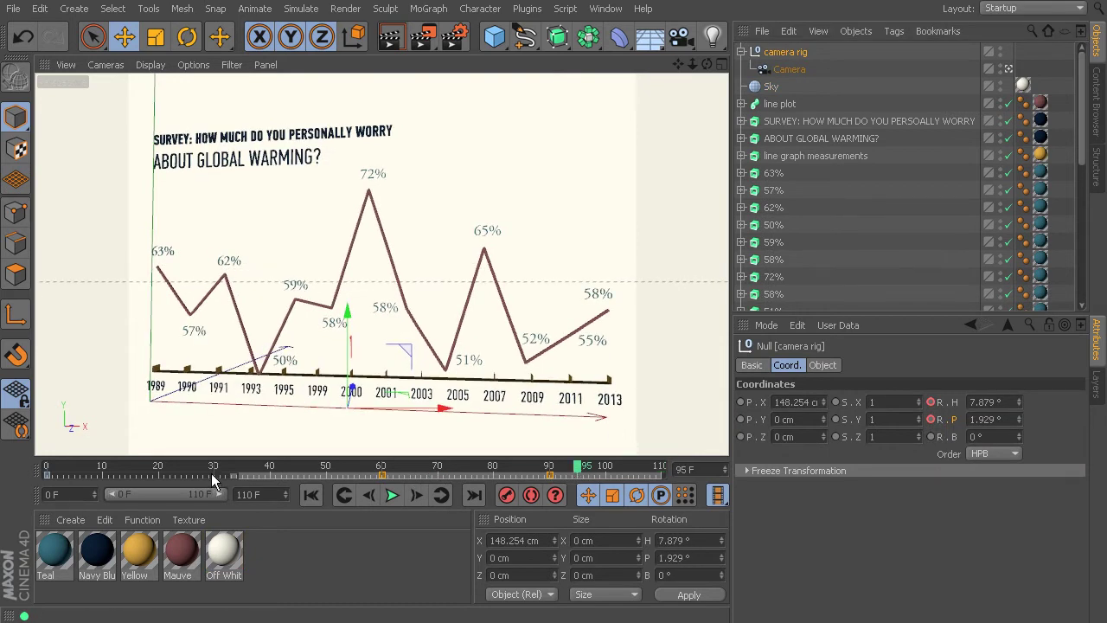
{"action": "left_click_drag", "start_coordinate": [548, 476], "coordinate": [673, 480]}
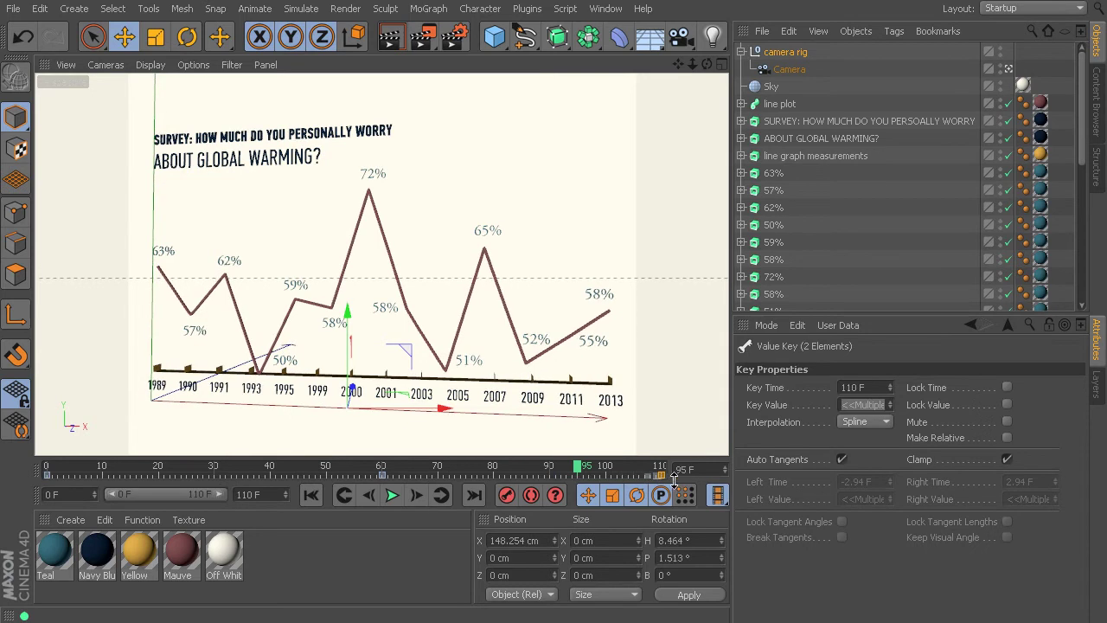
Step: Move the Camera's frame-90 keys to frame 110 and preview the camera move
{"action": "left_click", "coordinate": [787, 70]}
{"action": "left_click", "coordinate": [548, 476]}
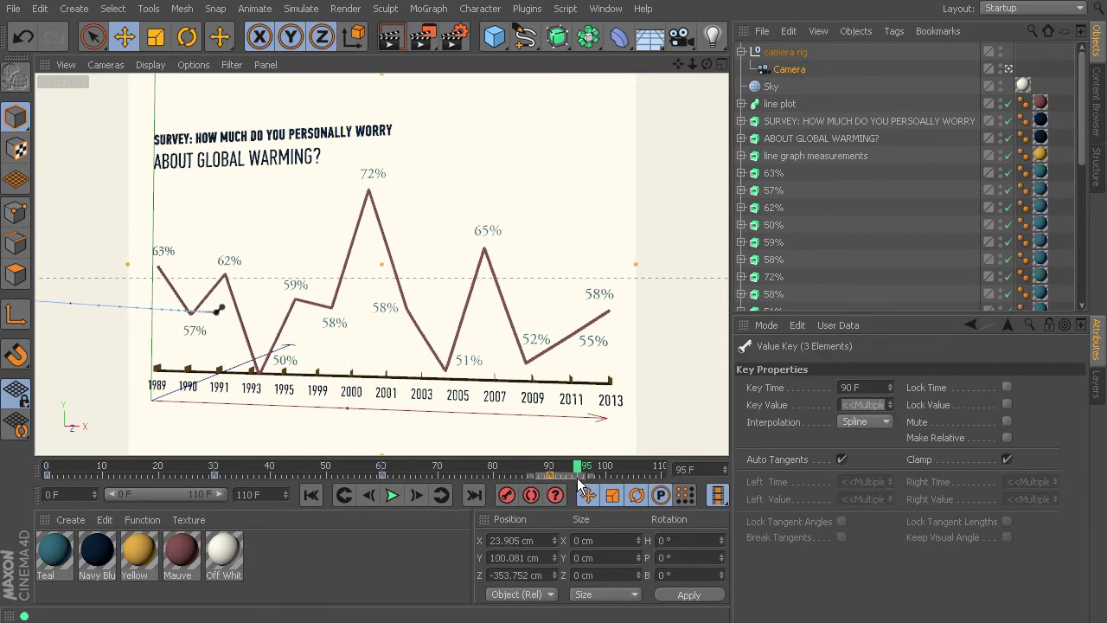
{"action": "left_click_drag", "start_coordinate": [598, 476], "coordinate": [660, 477]}
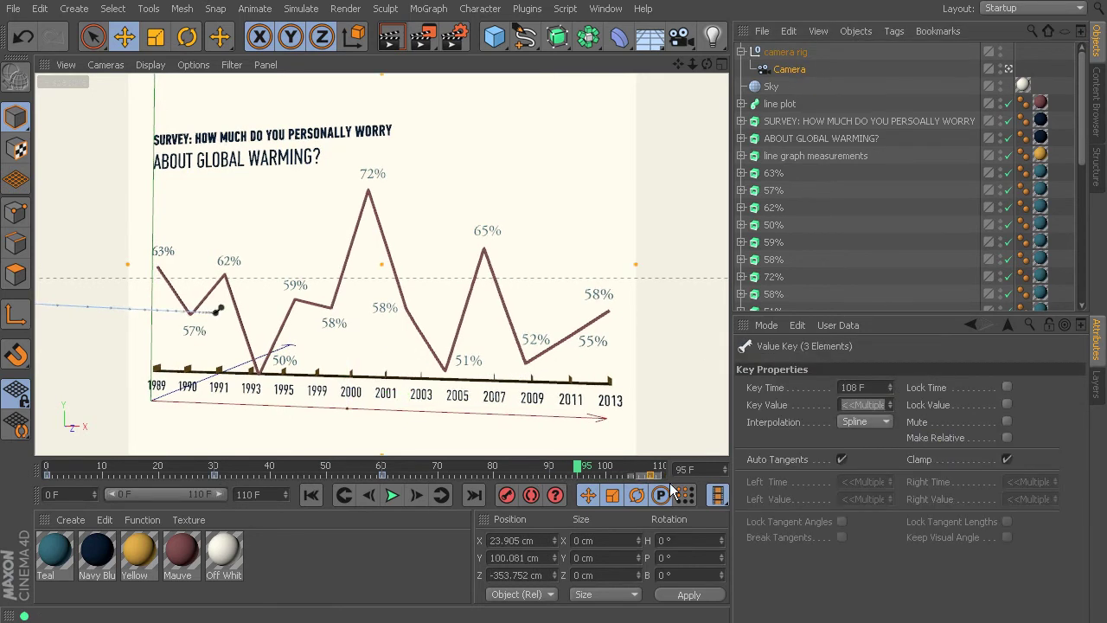
{"action": "left_click", "coordinate": [378, 468]}
{"action": "left_click_drag", "start_coordinate": [377, 468], "coordinate": [650, 468]}
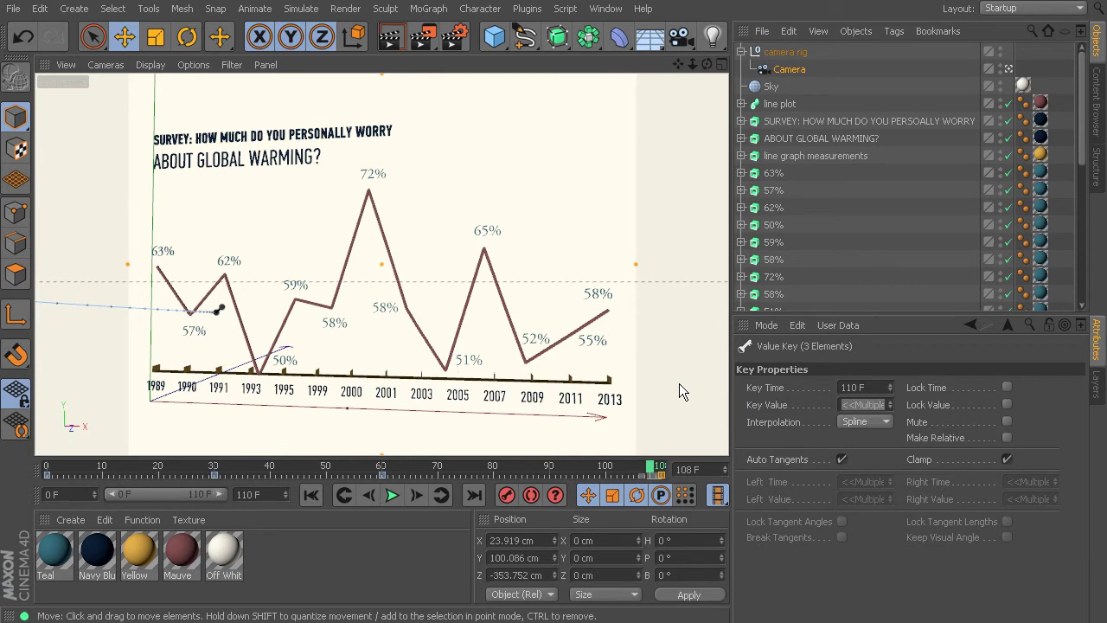
{"action": "left_click_drag", "start_coordinate": [655, 470], "coordinate": [383, 495]}
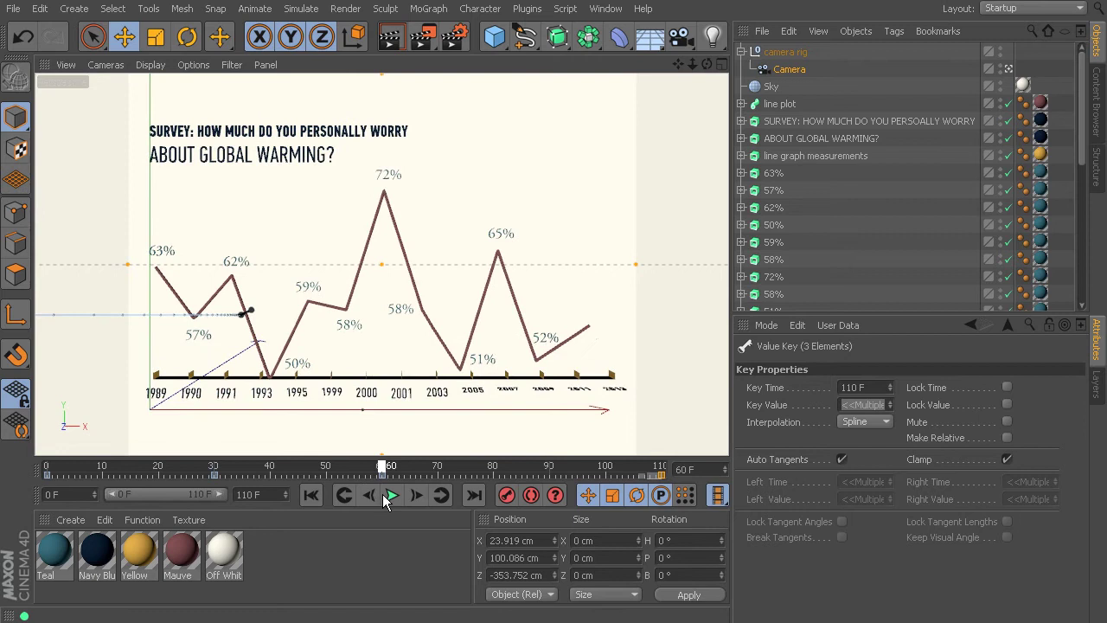
Step: Drag the SURVEY and ABOUT GLOBAL WARMING title keys later, then play from the start
{"action": "left_click", "coordinate": [797, 122]}
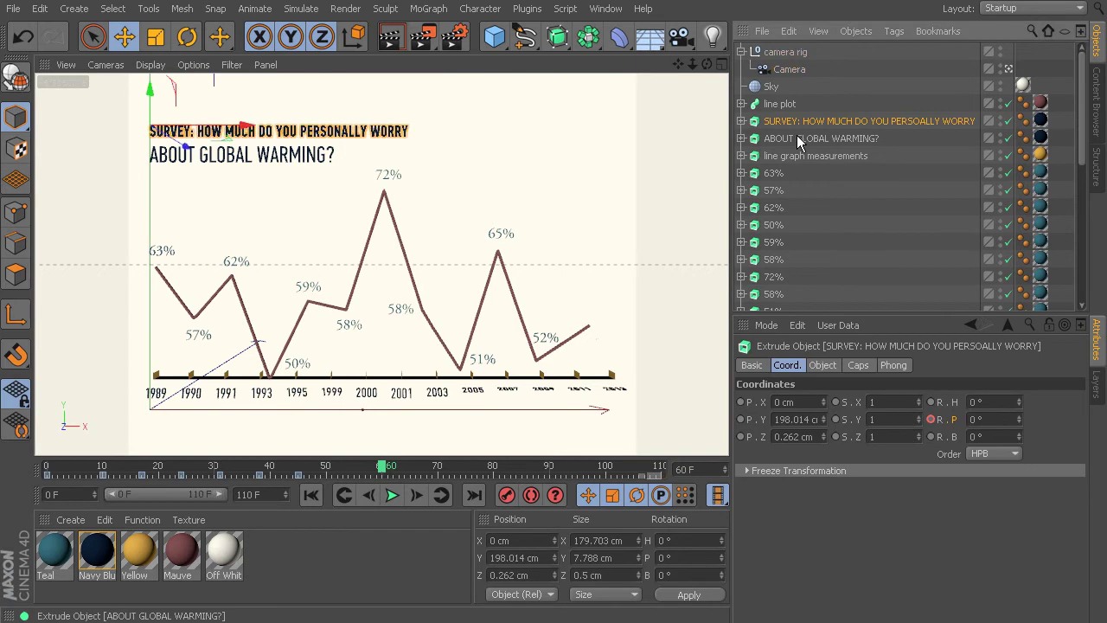
{"action": "left_click", "coordinate": [797, 138], "text": "ctrl"}
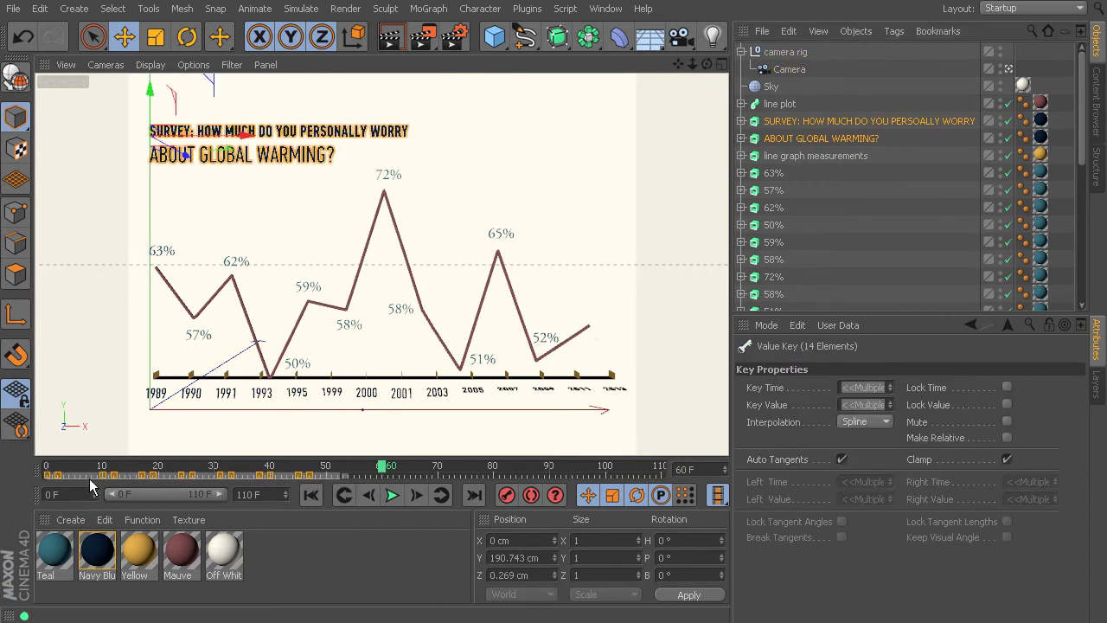
{"action": "left_click_drag", "start_coordinate": [90, 479], "coordinate": [617, 500]}
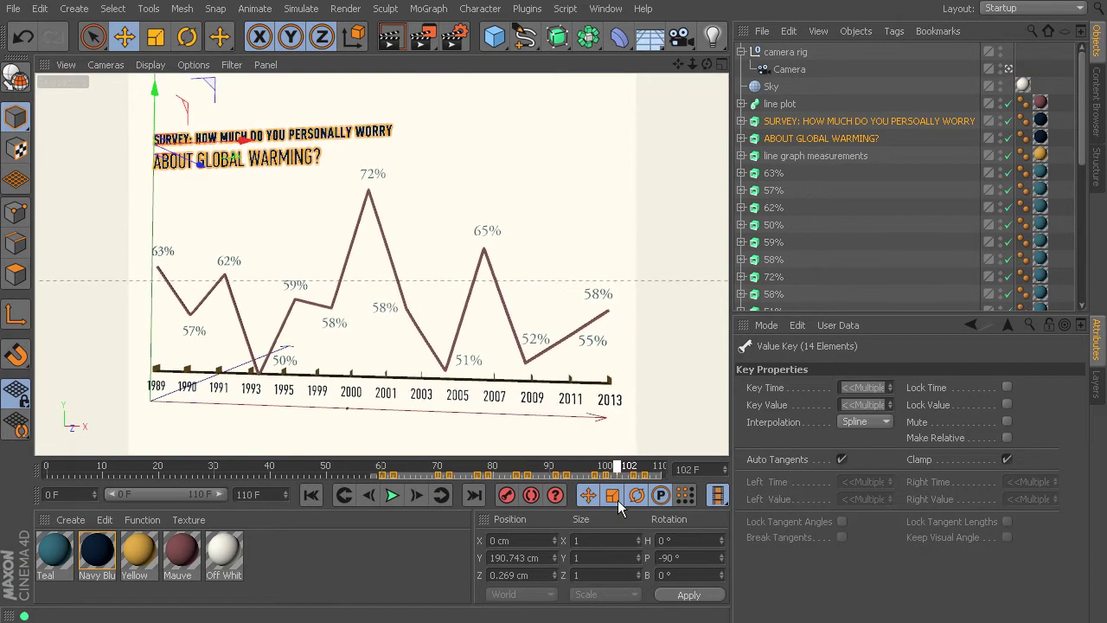
{"action": "left_click", "coordinate": [391, 493]}
{"action": "left_click", "coordinate": [392, 494]}
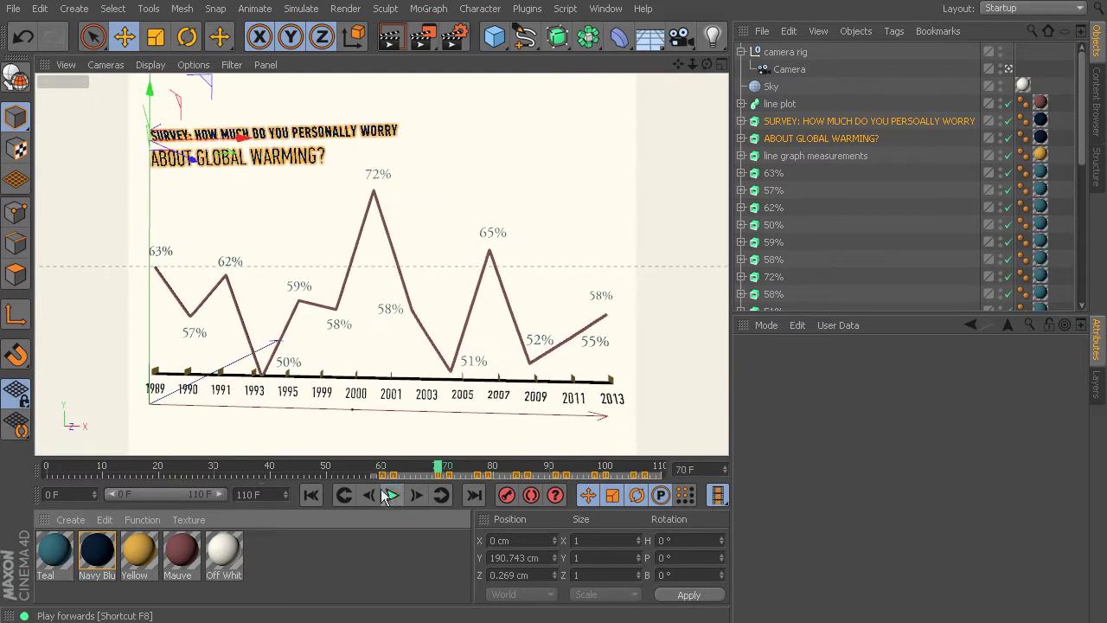
{"action": "left_click", "coordinate": [392, 494]}
{"action": "left_click_drag", "start_coordinate": [112, 465], "coordinate": [25, 502]}
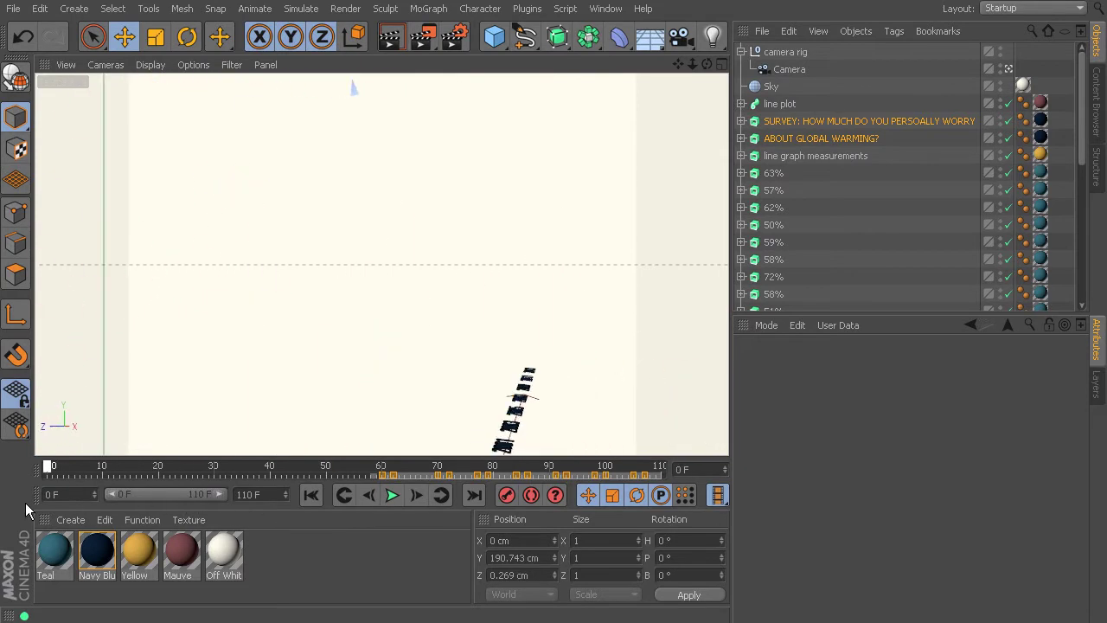
{"action": "left_click_drag", "start_coordinate": [47, 467], "coordinate": [336, 500]}
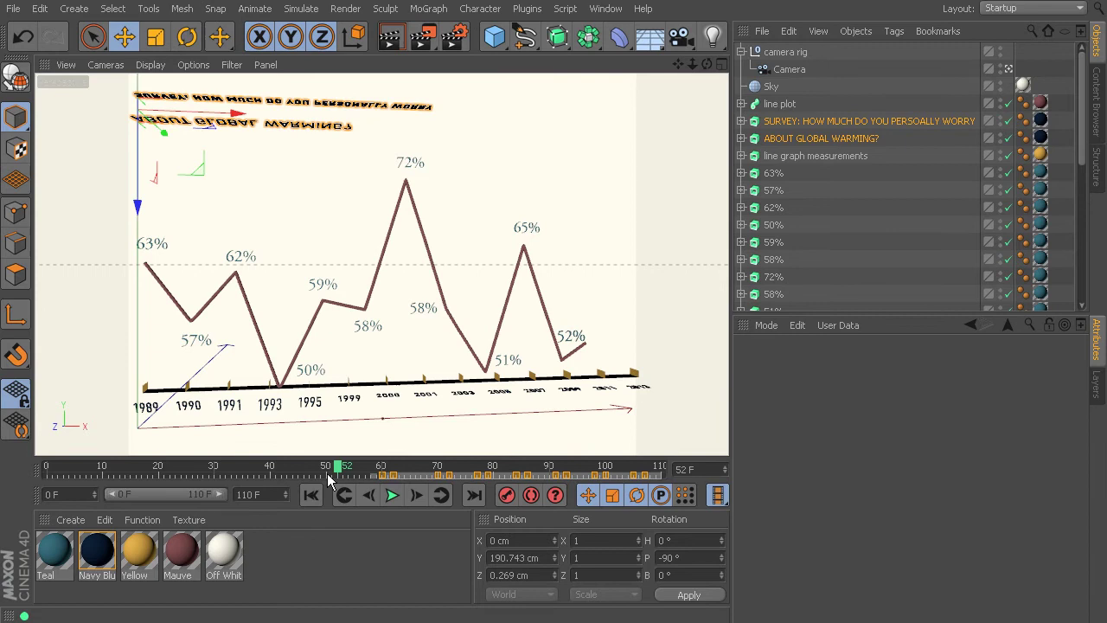
{"action": "left_click_drag", "start_coordinate": [337, 469], "coordinate": [691, 494]}
{"action": "left_click", "coordinate": [392, 493]}
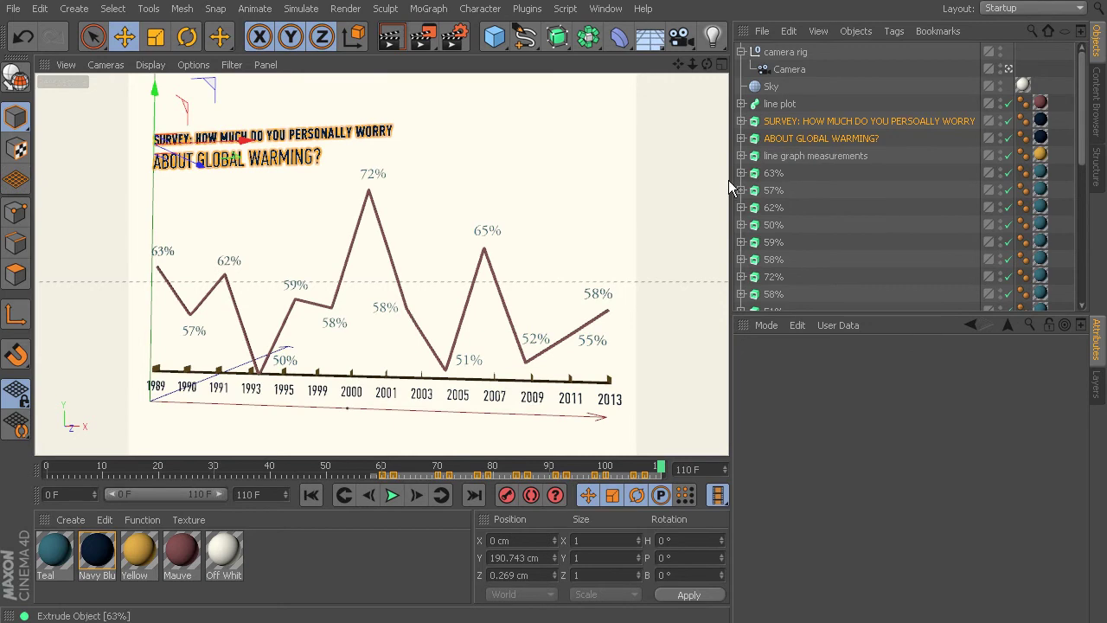
Step: Add a Display tag to the SURVEY text object and enable Use for Visibility
{"action": "left_click_drag", "start_coordinate": [731, 181], "coordinate": [682, 181]}
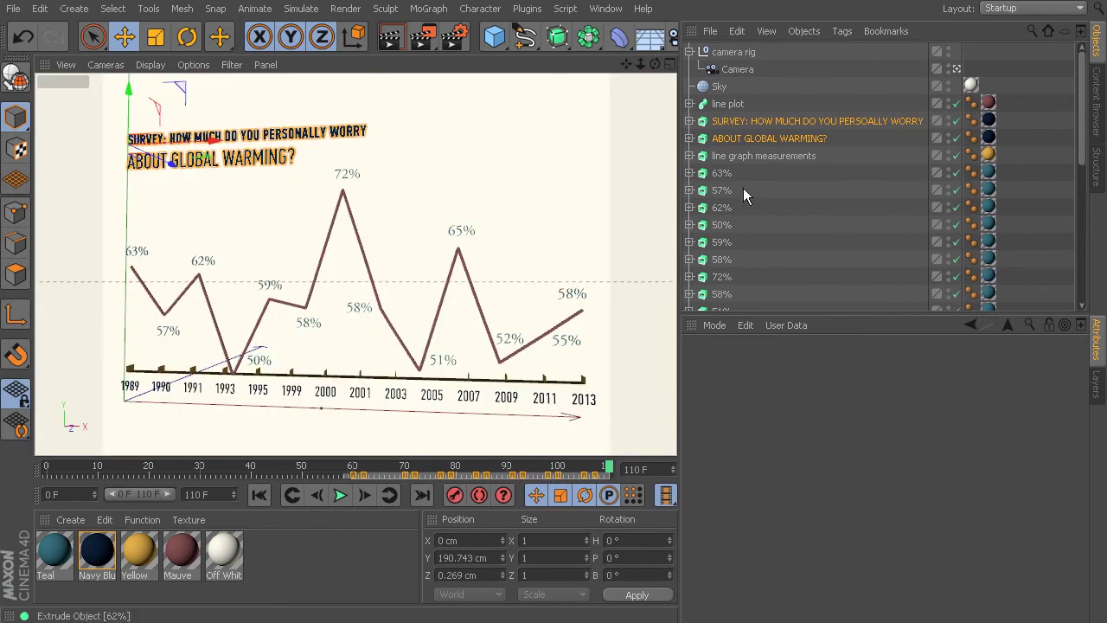
{"action": "left_click", "coordinate": [760, 220]}
{"action": "left_click", "coordinate": [759, 122]}
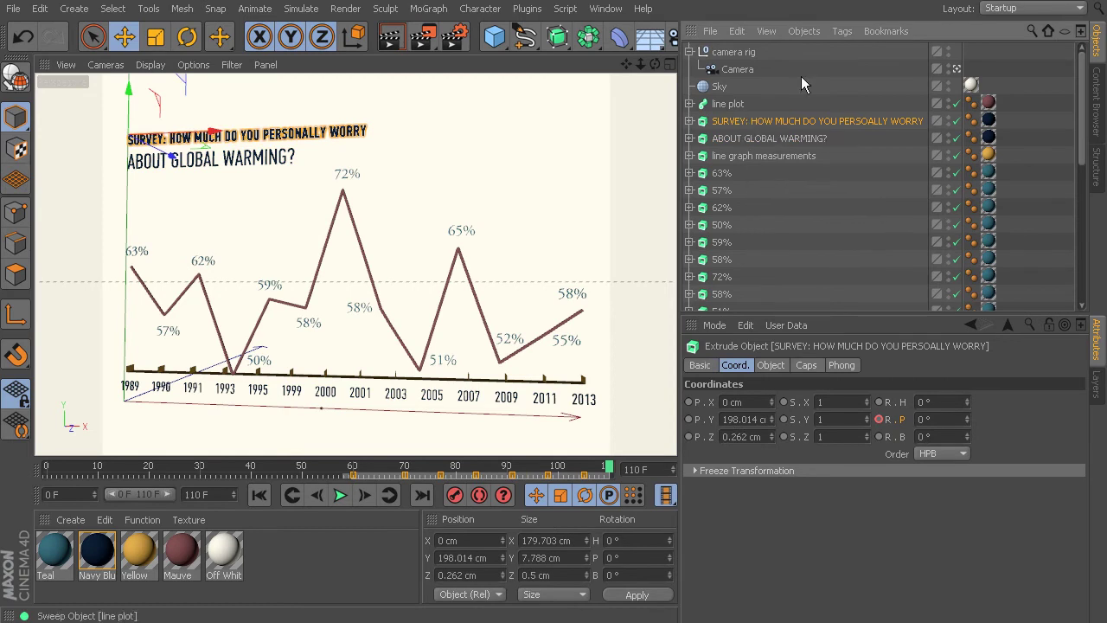
{"action": "left_click", "coordinate": [843, 32]}
{"action": "mouse_move", "coordinate": [855, 53]}
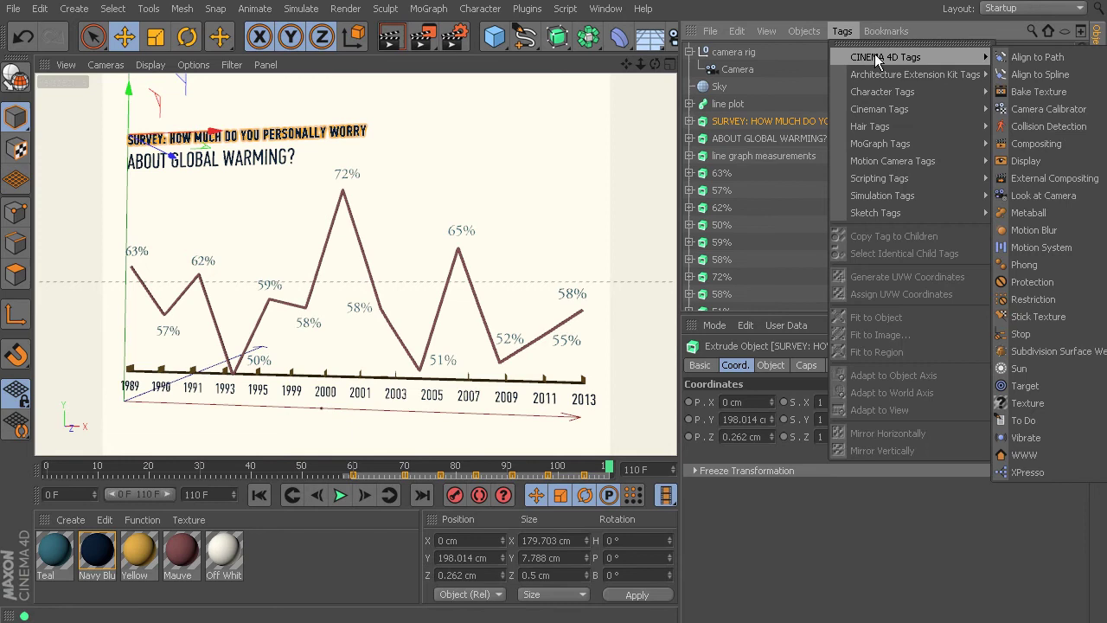
{"action": "left_click", "coordinate": [1022, 161]}
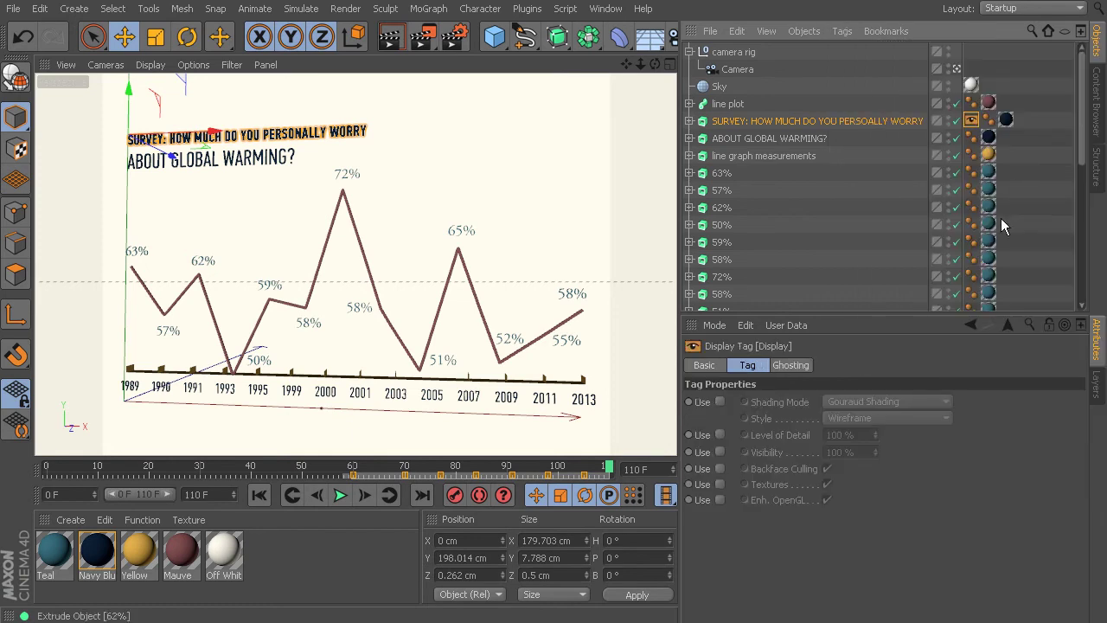
{"action": "left_click", "coordinate": [719, 451]}
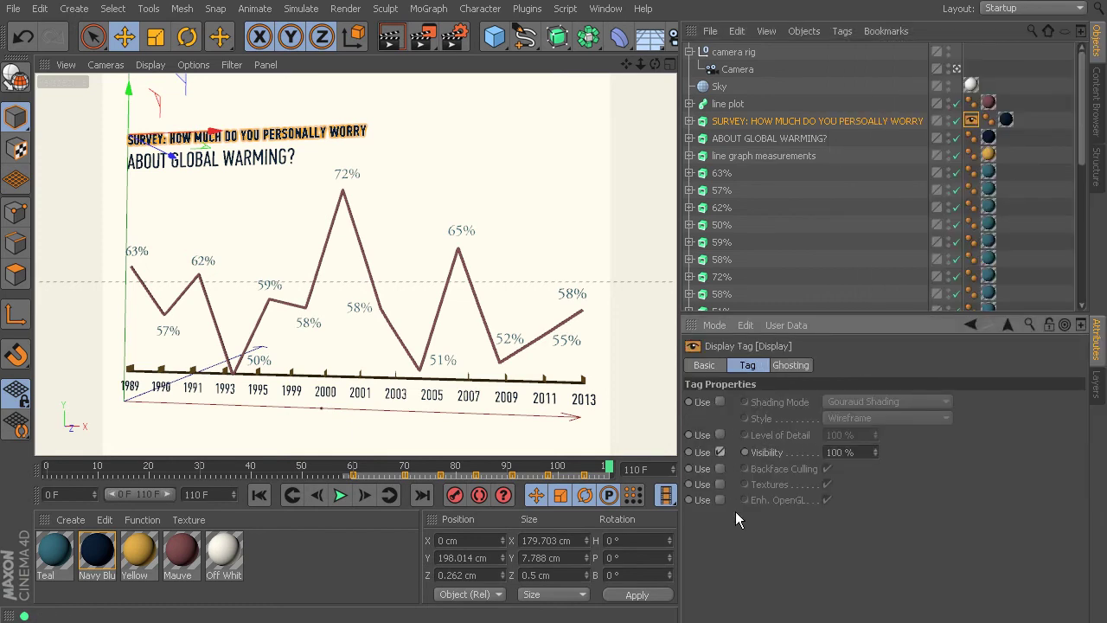
{"action": "left_click", "coordinate": [354, 467]}
Step: Key SURVEY's visibility at 100% on frame 59 and 0% on frame 58, then scrub to check
{"action": "left_click_drag", "start_coordinate": [356, 477], "coordinate": [352, 490]}
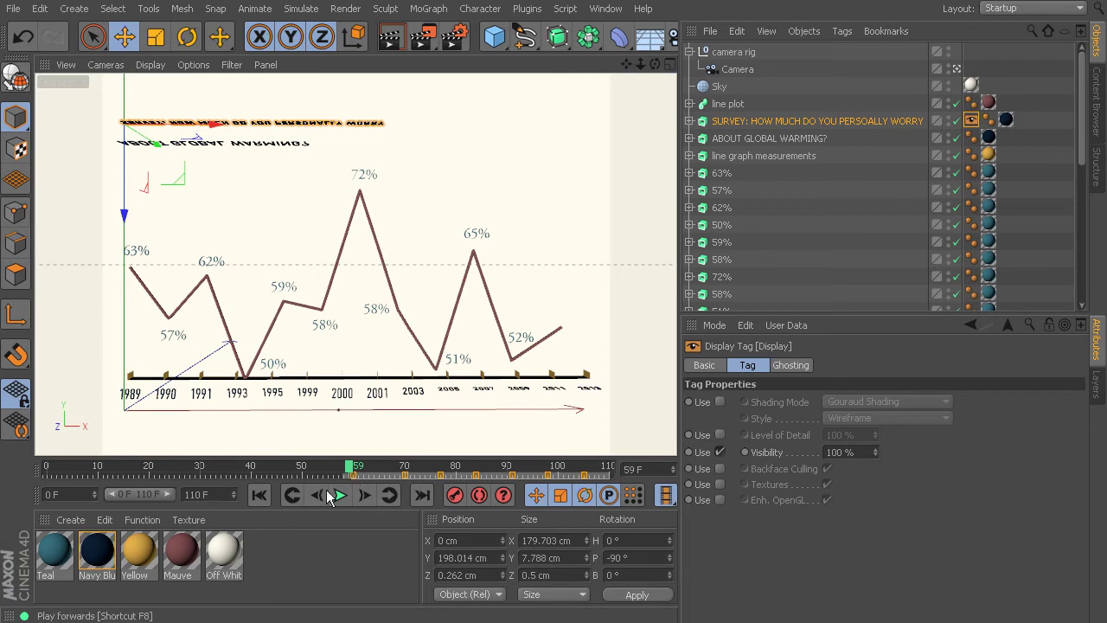
{"action": "left_click", "coordinate": [746, 451]}
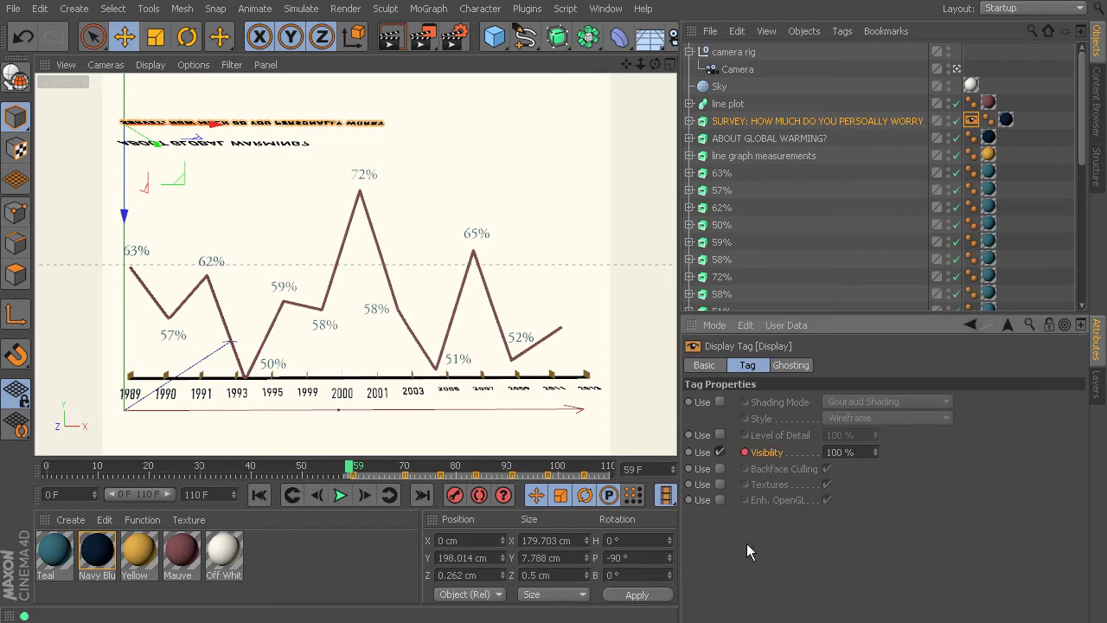
{"action": "left_click", "coordinate": [349, 469]}
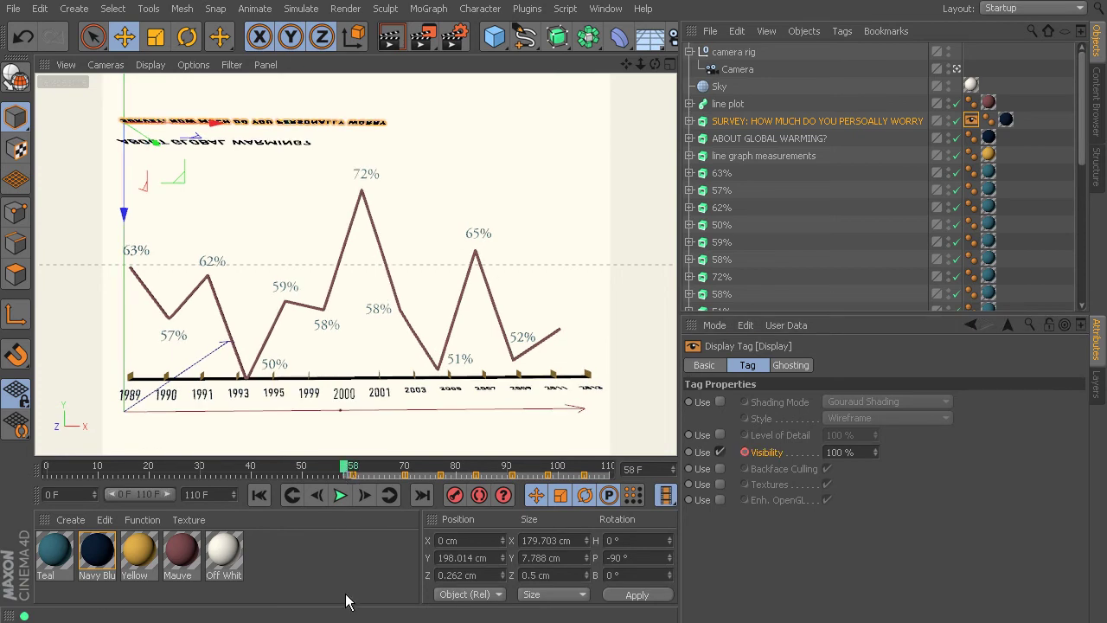
{"action": "left_click", "coordinate": [864, 451]}
{"action": "type", "text": "0"}
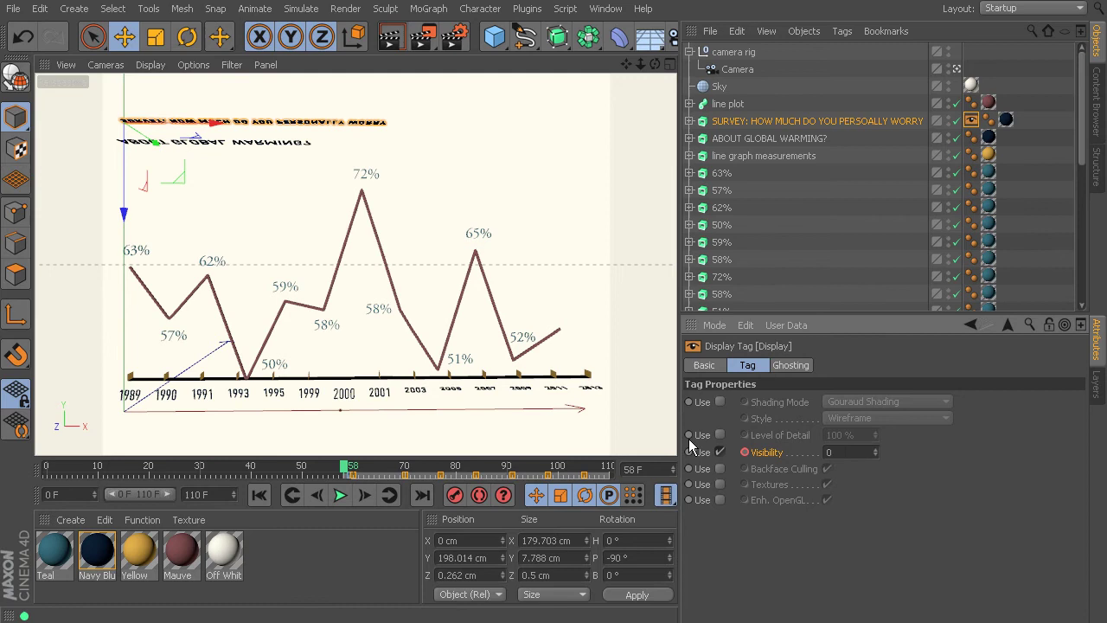
{"action": "key", "text": "Return"}
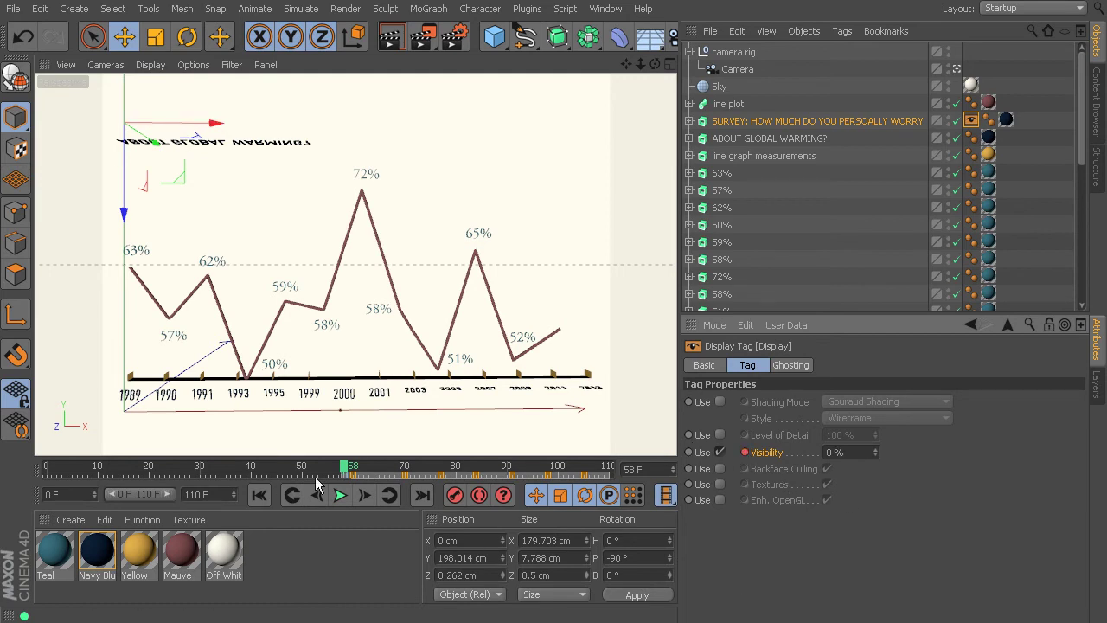
{"action": "left_click_drag", "start_coordinate": [352, 468], "coordinate": [292, 540]}
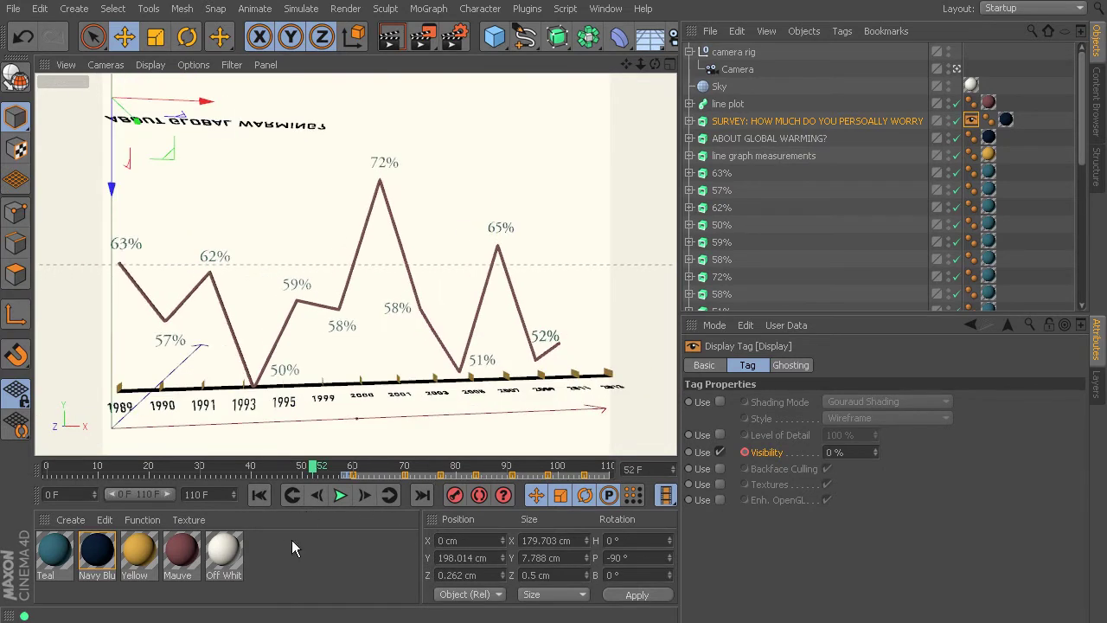
Step: Copy SURVEY's Display tag to ABOUT GLOBAL WARMING? and shift its visibility keys slightly later
{"action": "left_click", "coordinate": [775, 140]}
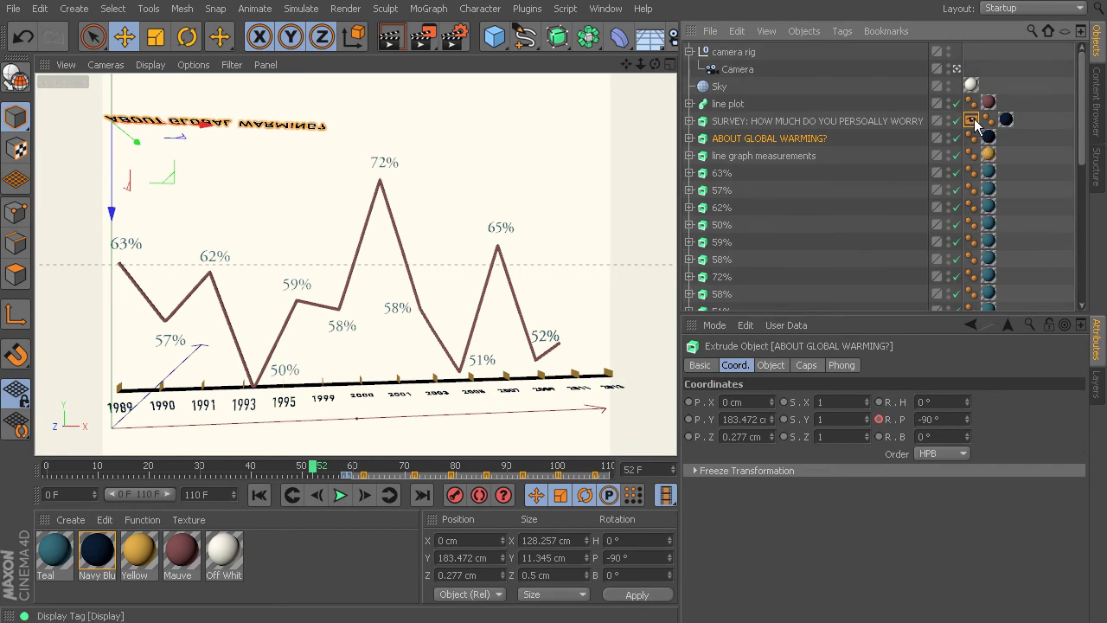
{"action": "left_click_drag", "start_coordinate": [1026, 124], "coordinate": [1026, 124]}
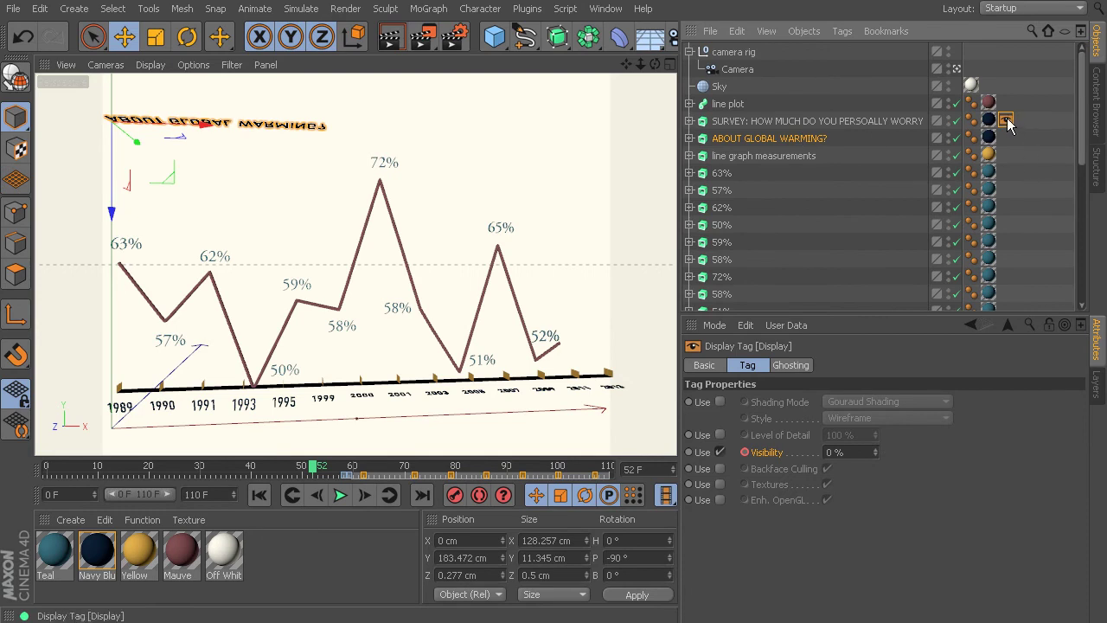
{"action": "left_click_drag", "start_coordinate": [1006, 123], "coordinate": [1005, 138], "text": "ctrl"}
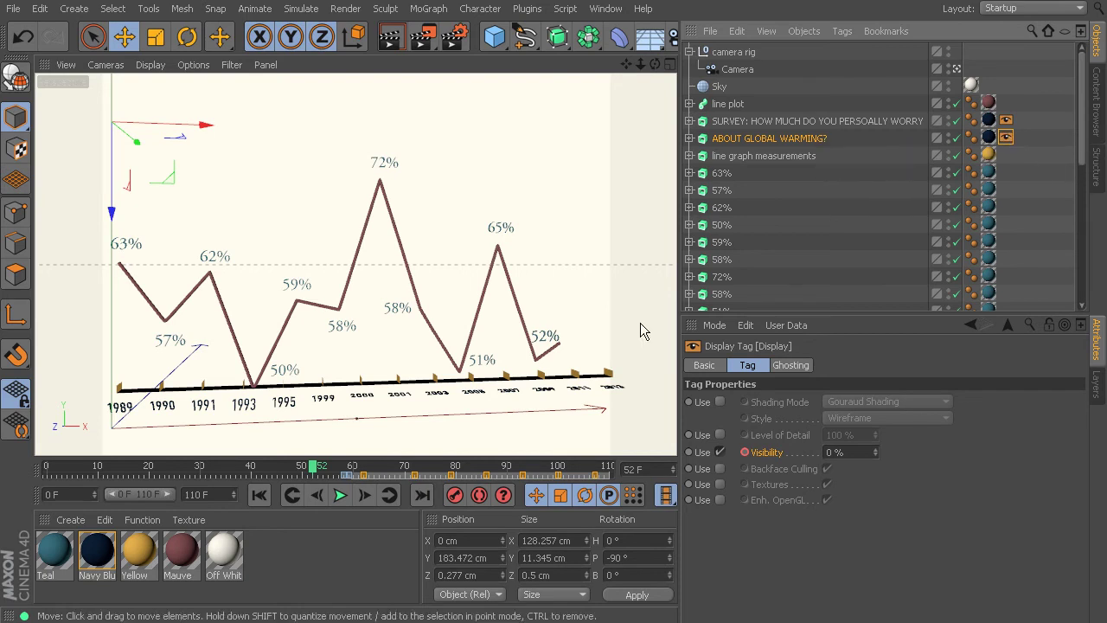
{"action": "left_click", "coordinate": [351, 474]}
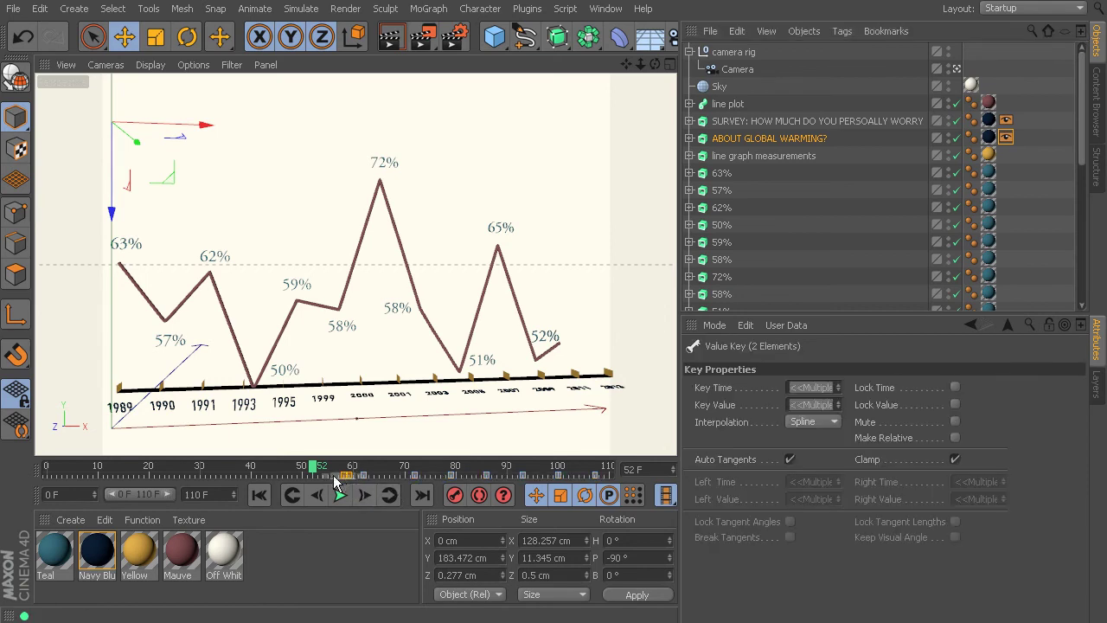
{"action": "left_click_drag", "start_coordinate": [343, 476], "coordinate": [396, 523]}
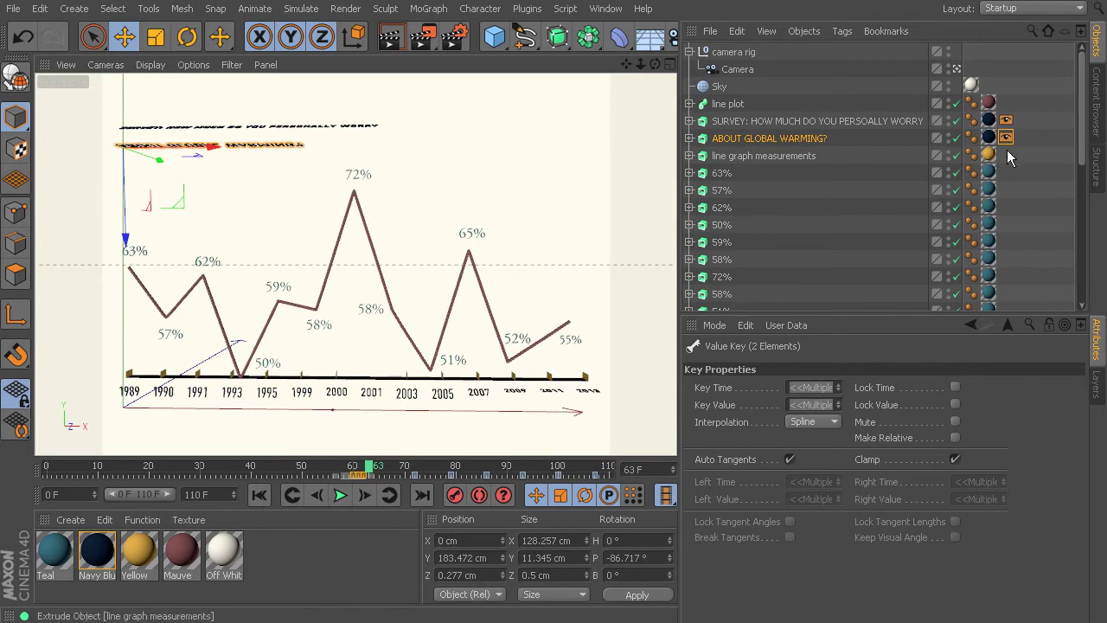
Step: Move the Display tag onto the 1989 label and shift its visibility keys to about frame 39
{"action": "left_click_drag", "start_coordinate": [1006, 136], "coordinate": [1010, 223], "text": "ctrl"}
{"action": "scroll", "coordinate": [1085, 121], "scroll_direction": "down", "scroll_amount": 1}
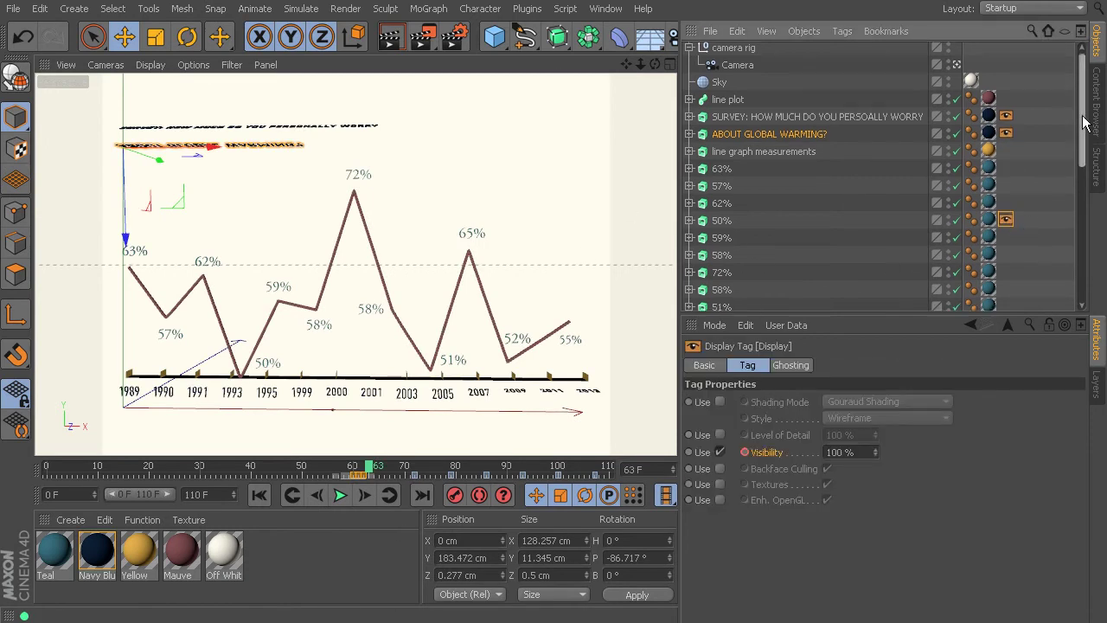
{"action": "scroll", "coordinate": [1086, 121], "scroll_direction": "down", "scroll_amount": 3}
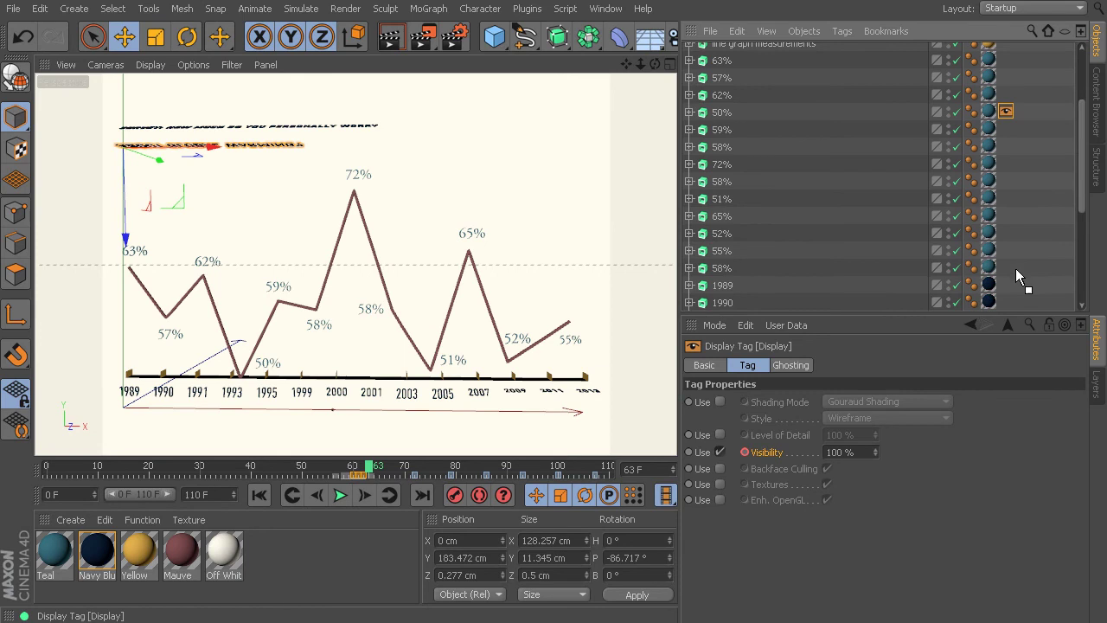
{"action": "left_click_drag", "start_coordinate": [1017, 275], "coordinate": [1016, 272]}
{"action": "left_click", "coordinate": [723, 285]}
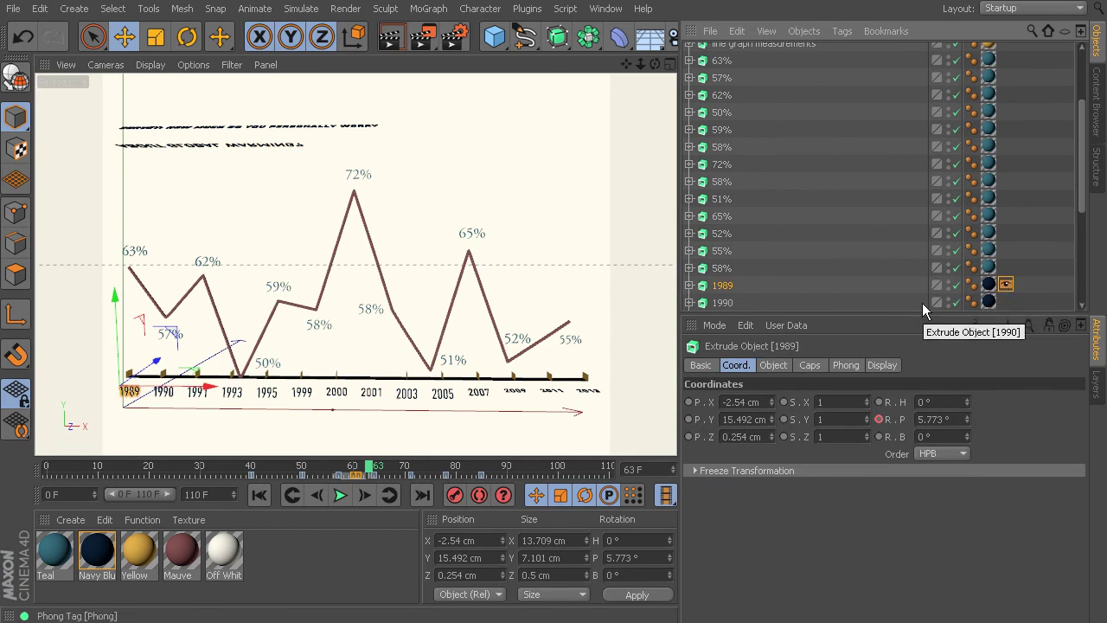
{"action": "left_click", "coordinate": [356, 477]}
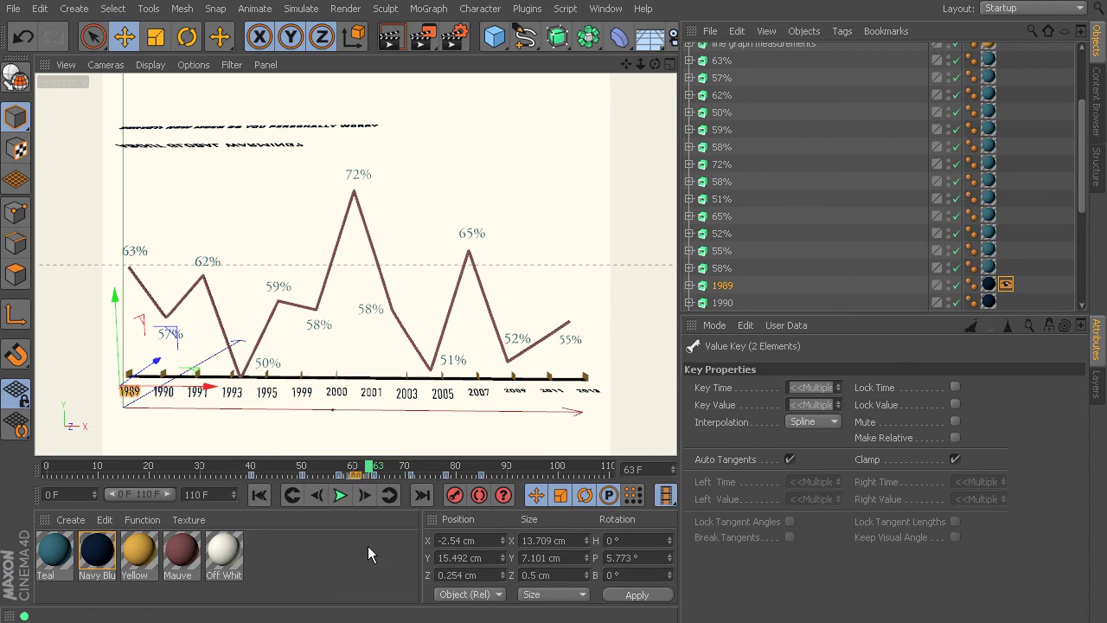
{"action": "left_click_drag", "start_coordinate": [354, 476], "coordinate": [247, 489]}
Step: Copy the pop-on Display tag to the 1990 label and preview the labels popping on
{"action": "left_click_drag", "start_coordinate": [1080, 179], "coordinate": [1080, 244]}
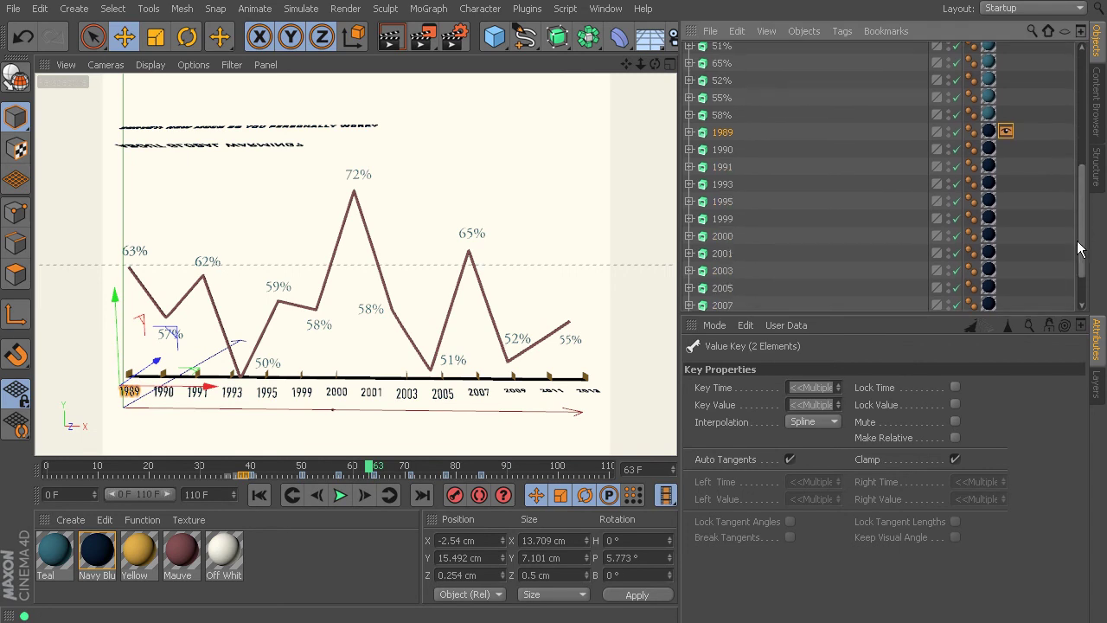
{"action": "left_click_drag", "start_coordinate": [1007, 147], "coordinate": [1006, 148], "text": "ctrl"}
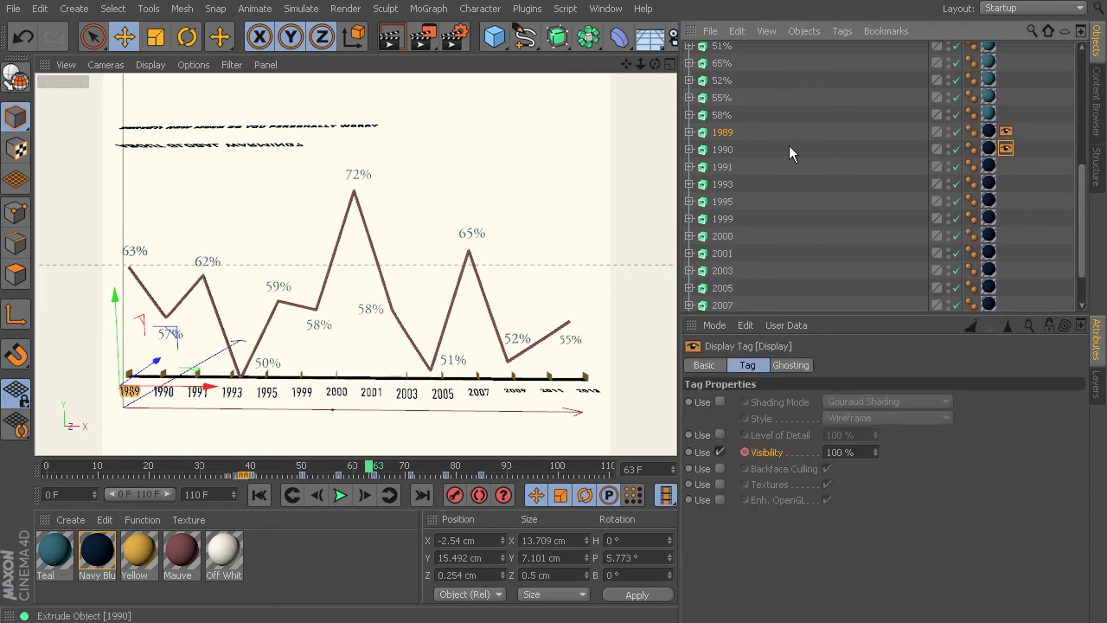
{"action": "left_click", "coordinate": [723, 150]}
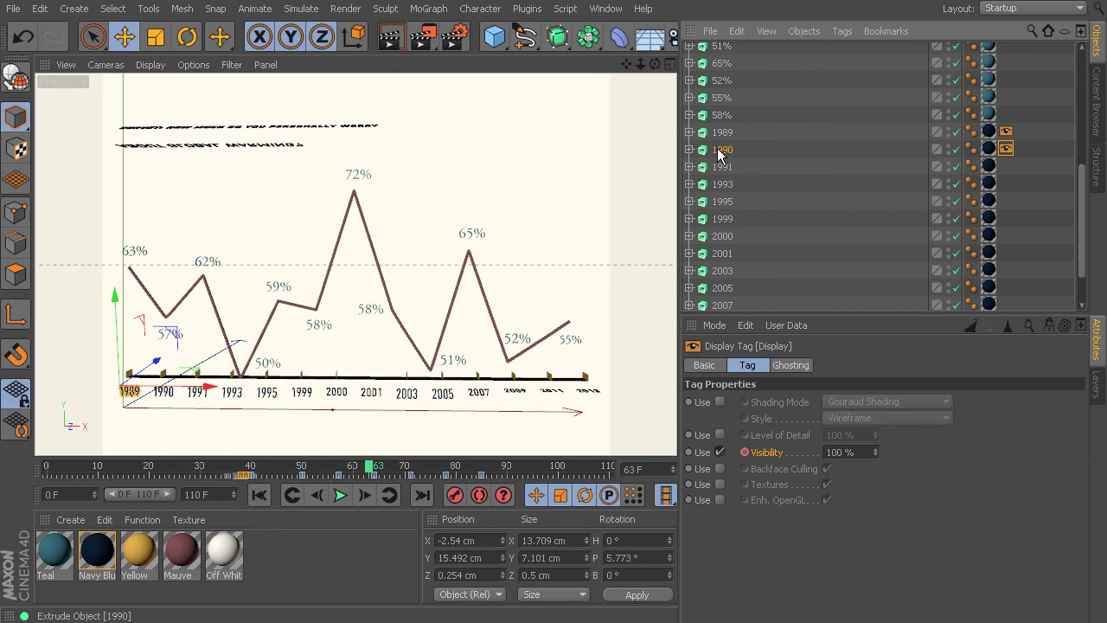
{"action": "left_click", "coordinate": [246, 476]}
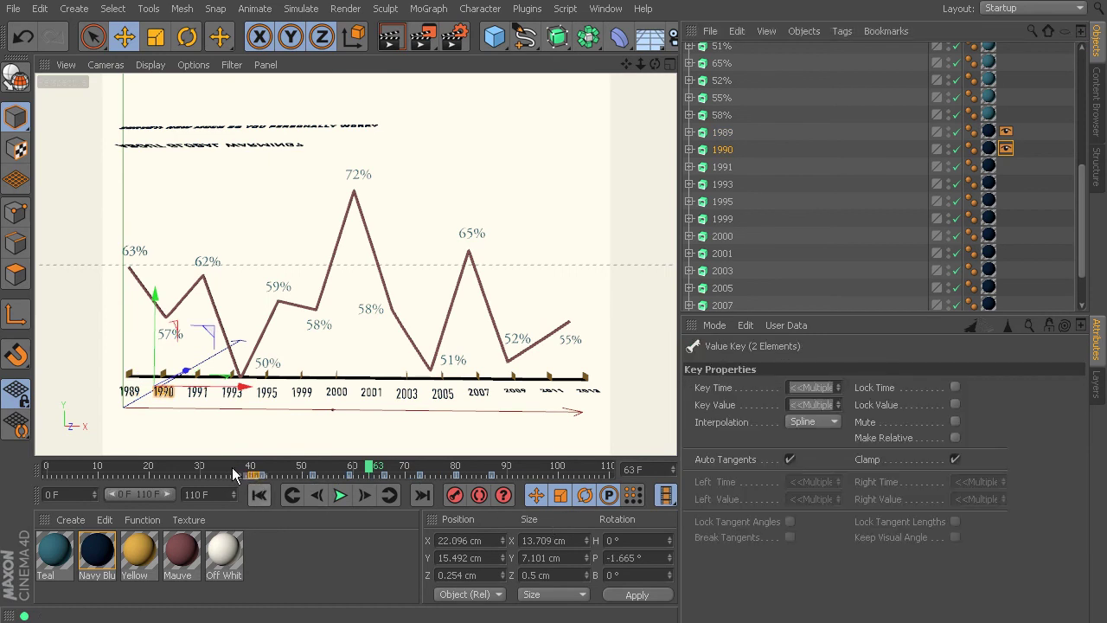
{"action": "left_click_drag", "start_coordinate": [228, 465], "coordinate": [289, 529]}
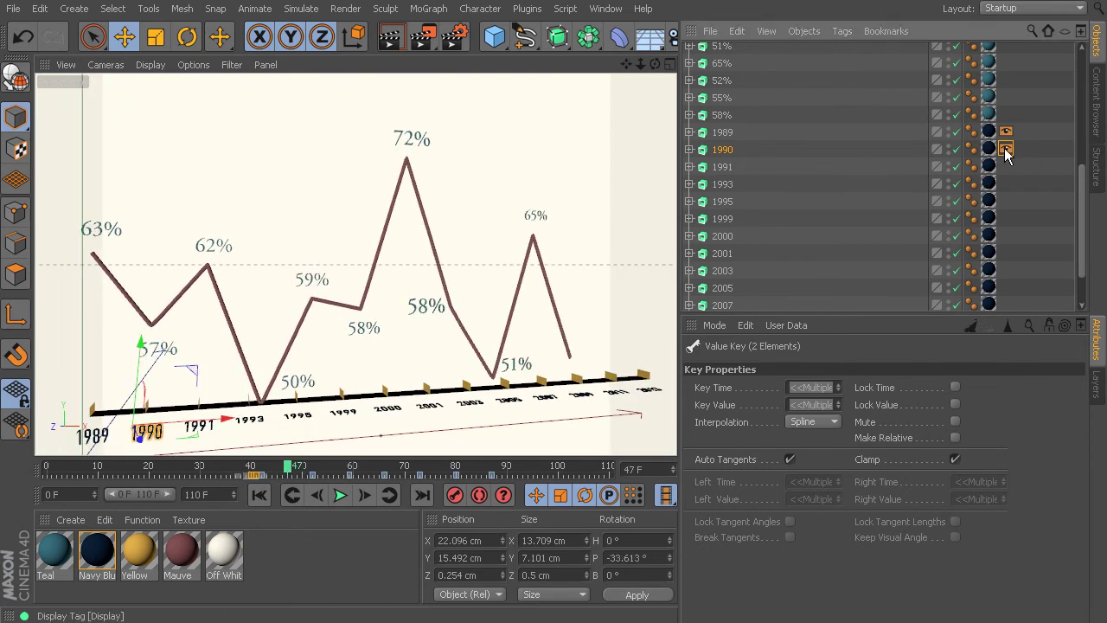
Step: Copy the pop-on Display tag to the 1999 label and shift its visibility keys from frame 41 to 45
{"action": "left_click_drag", "start_coordinate": [1013, 221], "coordinate": [1006, 218], "text": "ctrl"}
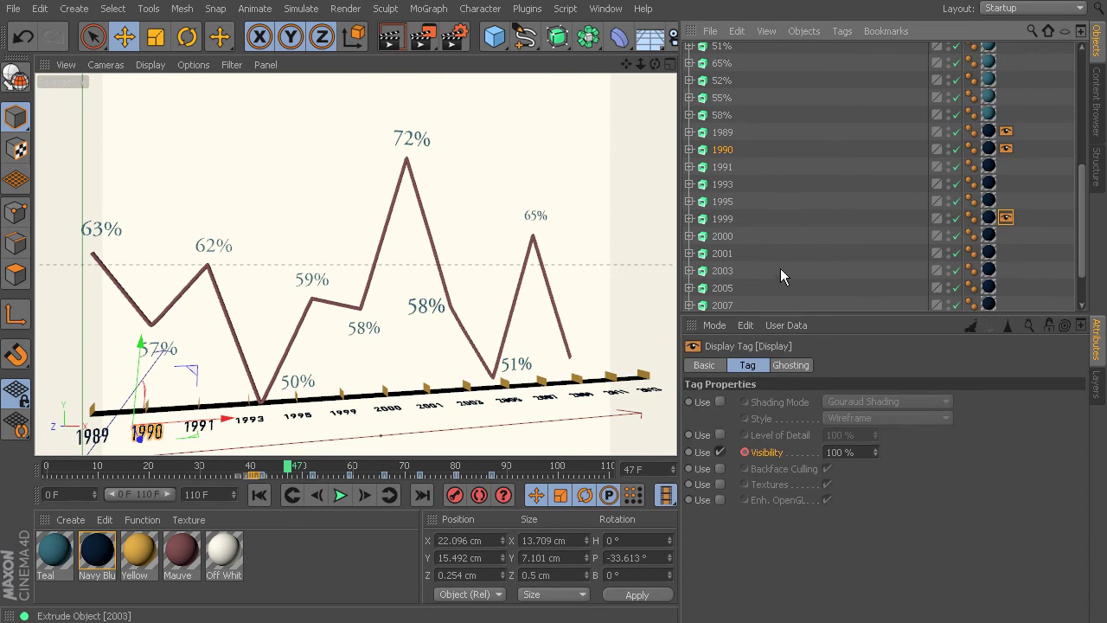
{"action": "left_click", "coordinate": [731, 220]}
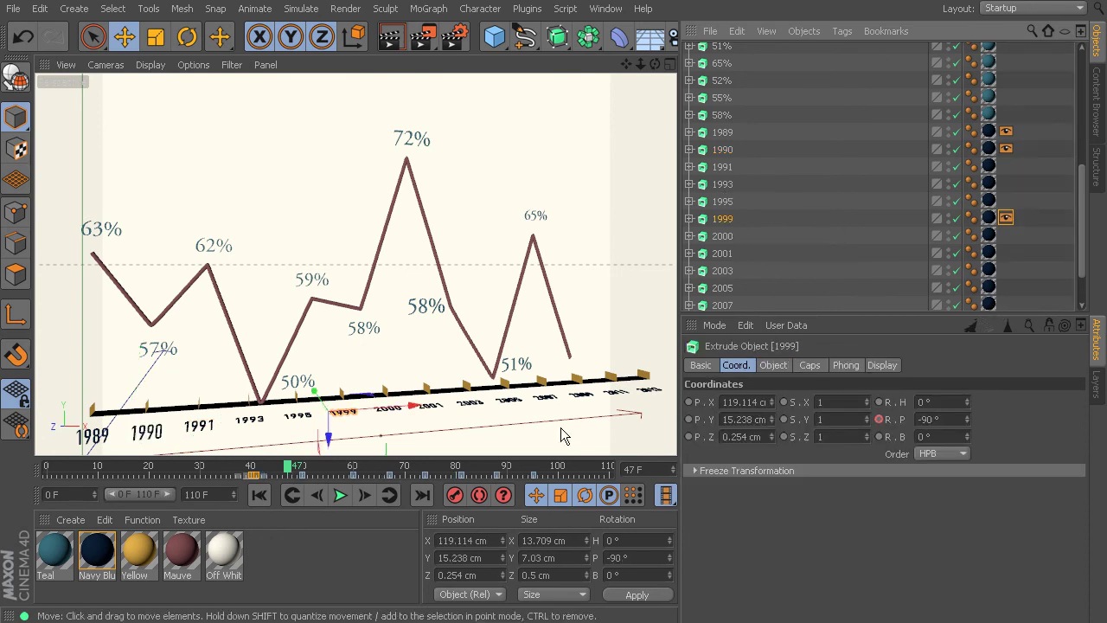
{"action": "mouse_move", "coordinate": [252, 477]}
{"action": "left_mouse_down"}
{"action": "mouse_move", "coordinate": [275, 490]}
{"action": "mouse_move", "coordinate": [268, 467]}
{"action": "mouse_move", "coordinate": [241, 465]}
{"action": "mouse_move", "coordinate": [344, 512]}
{"action": "left_mouse_up"}
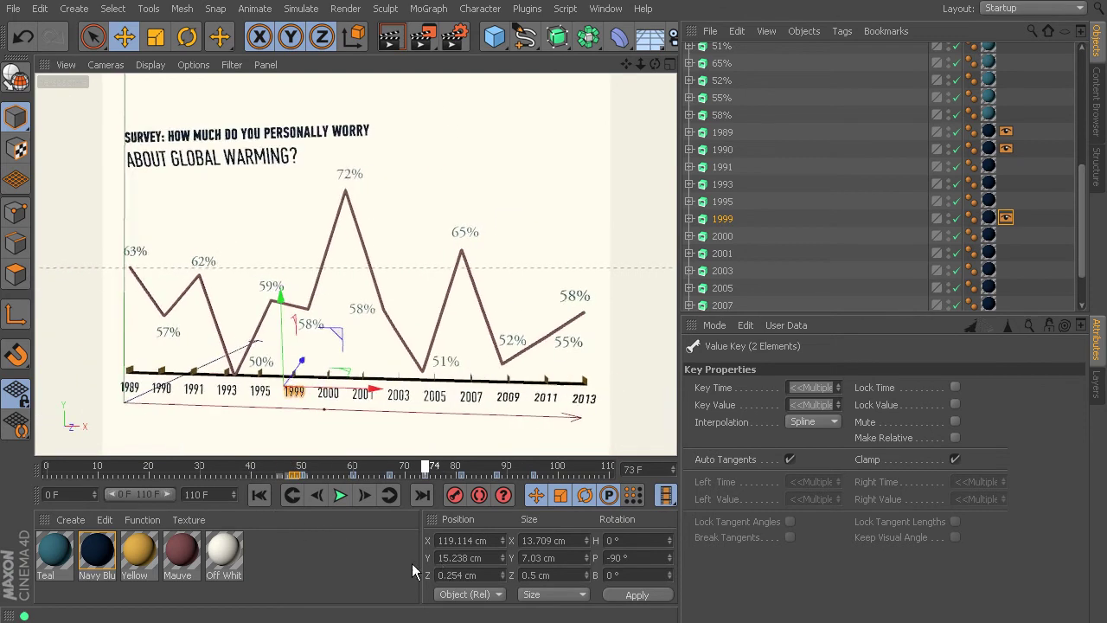